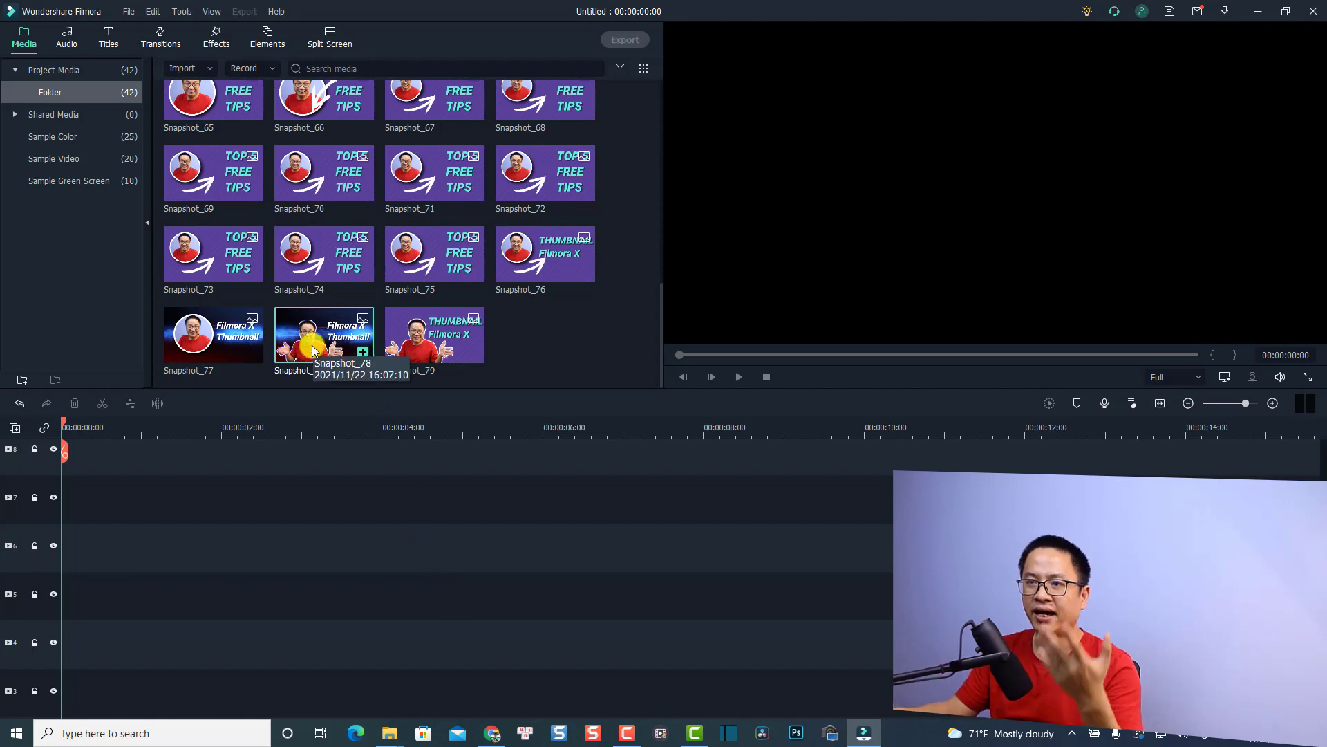
# - Place the IMG_0006 presenter photo on track 6 and hide that track from the preview
pyautogui.scroll(6, 426, 332)
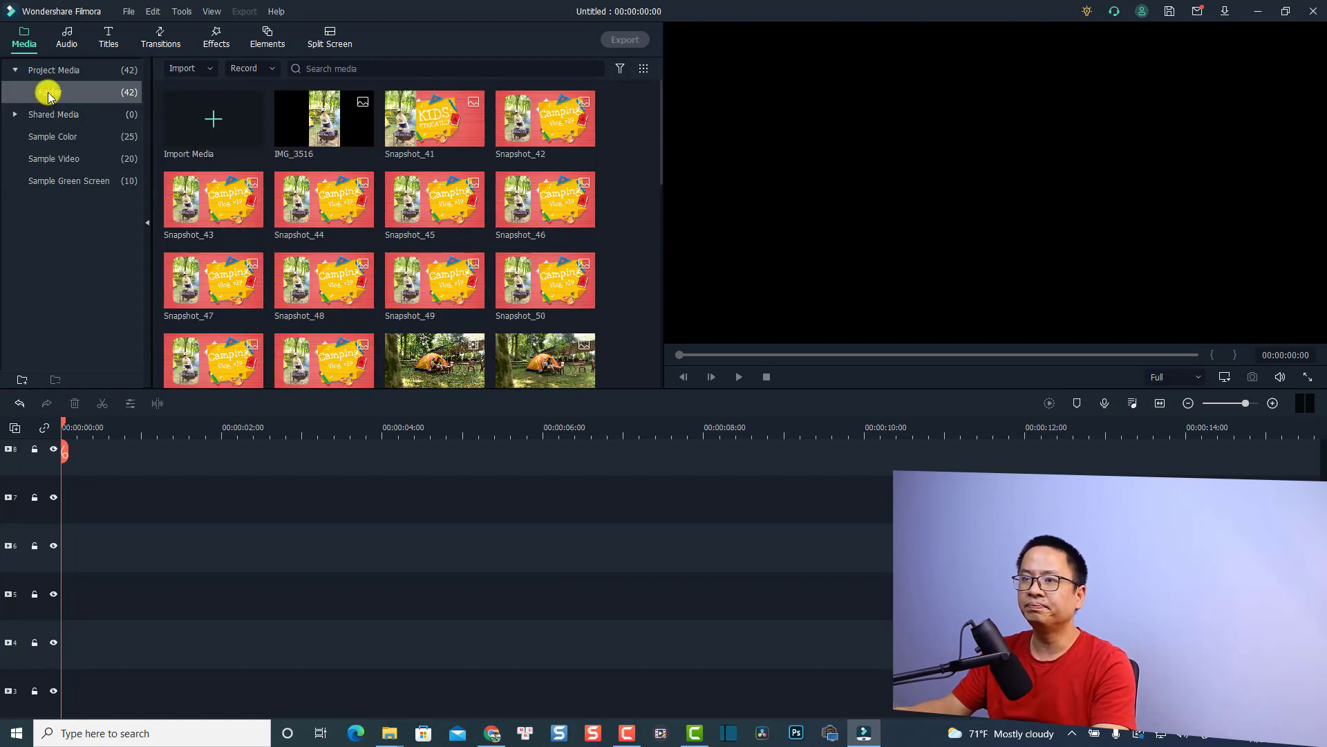
pyautogui.scroll(-5, 318, 202)
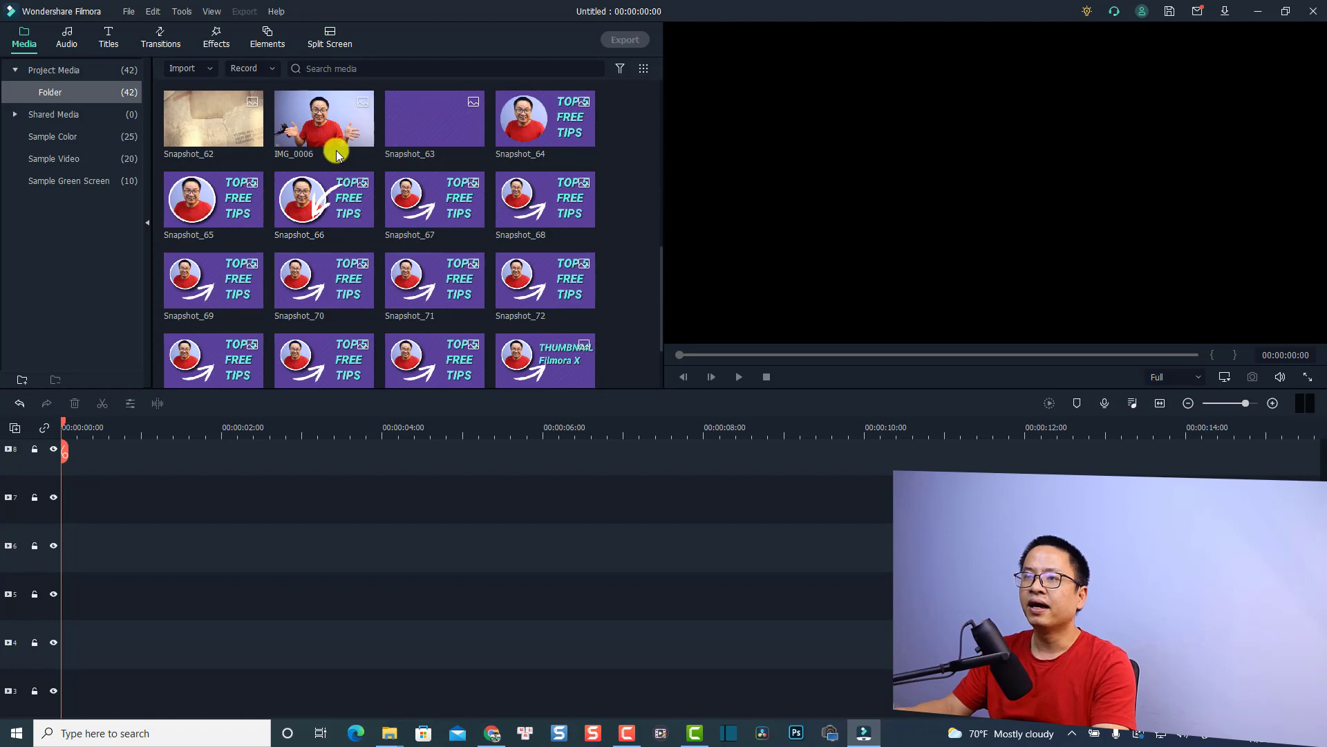
pyautogui.moveTo(321, 128); pyautogui.dragTo(58, 553)
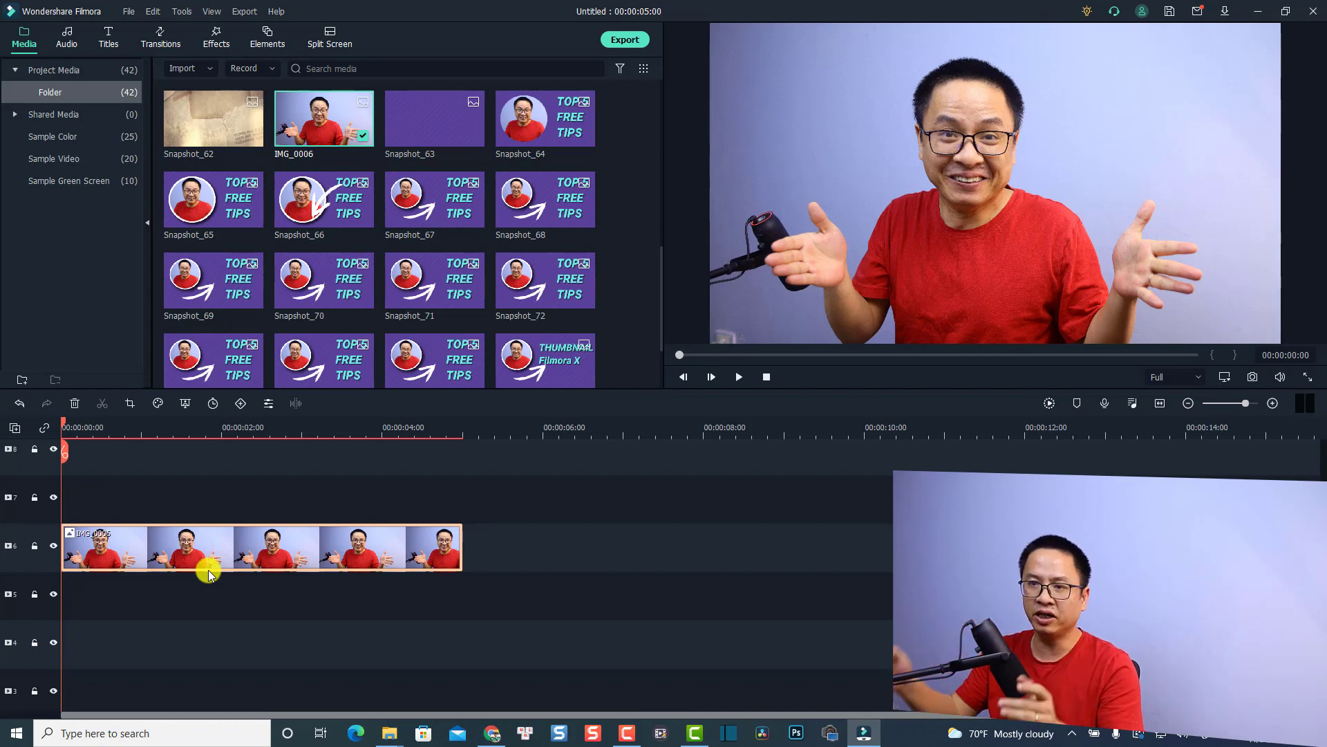
pyautogui.click(54, 546)
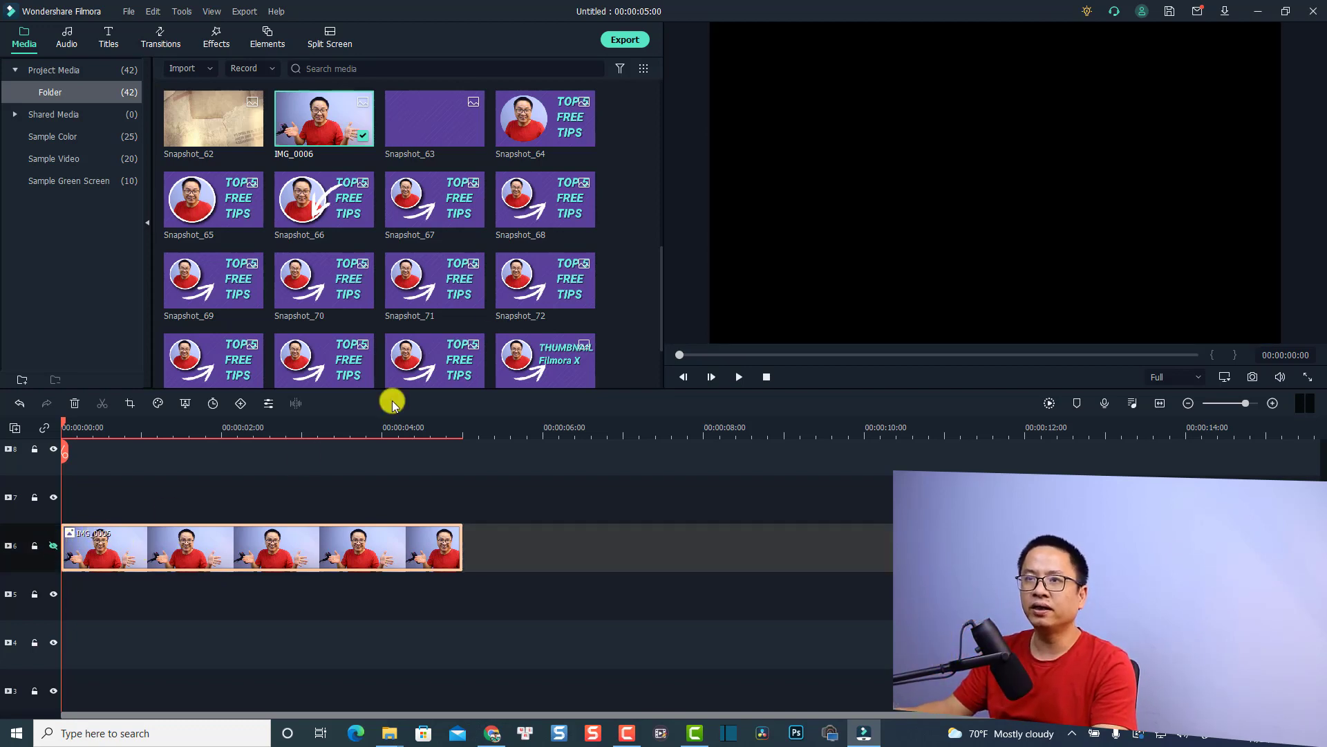
# - Add Gaming_Set_Racing_Opener_1 from the Openers titles to track 5 at the timeline start
pyautogui.click(109, 34)
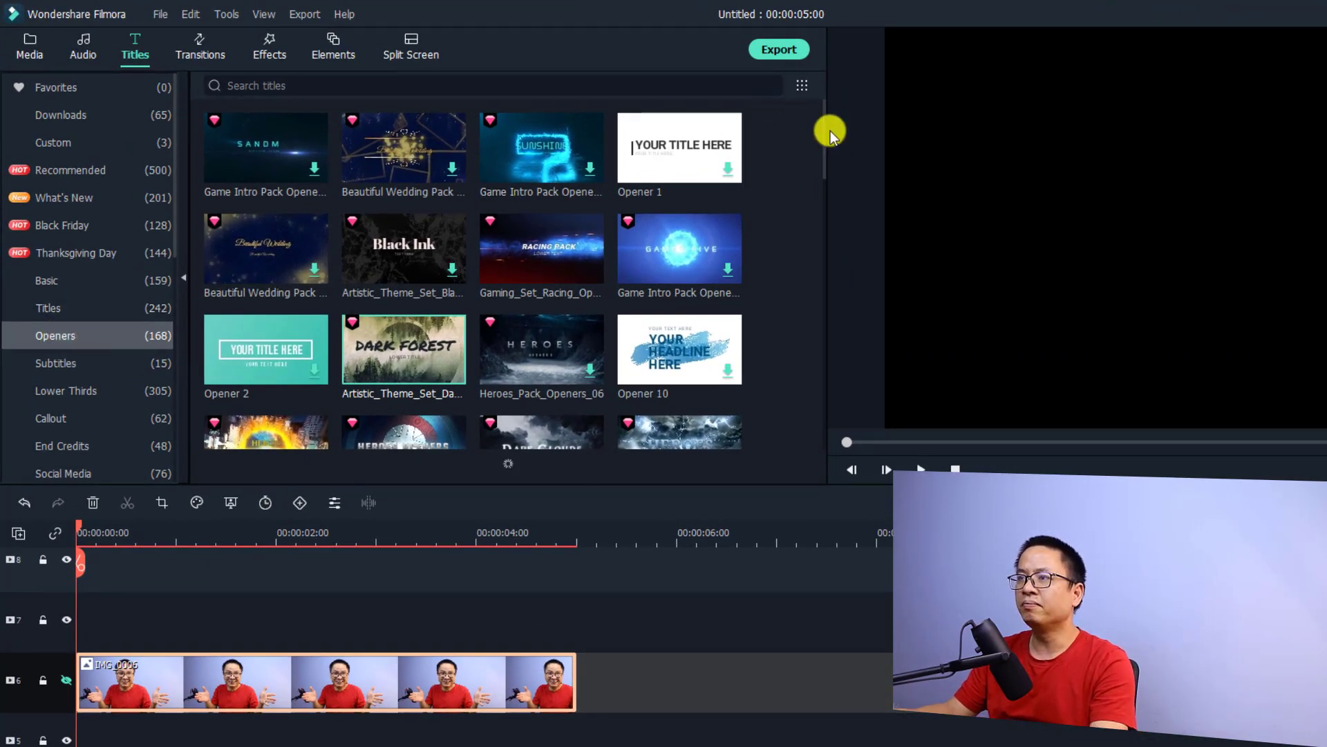
pyautogui.moveTo(823, 136)
pyautogui.mouseDown()
pyautogui.moveTo(803, 416)
pyautogui.moveTo(789, 107)
pyautogui.mouseUp()
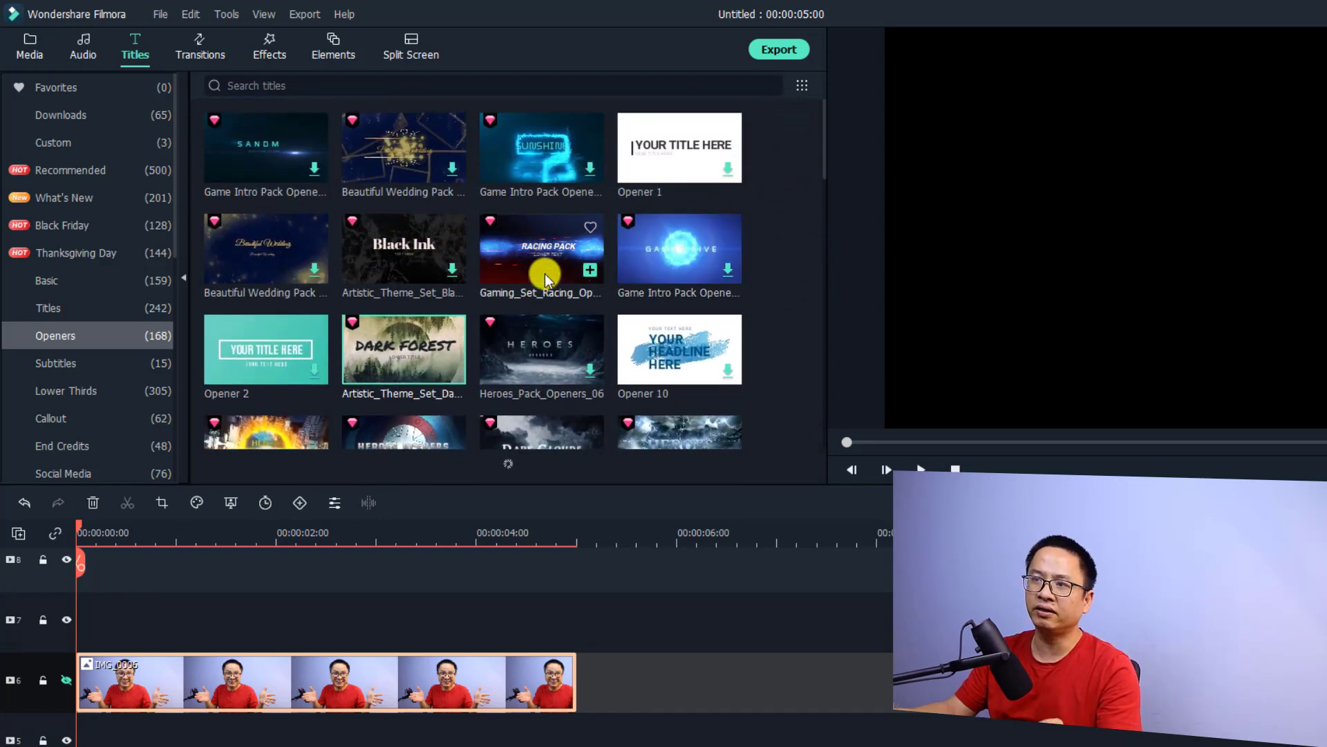
pyautogui.moveTo(544, 274); pyautogui.dragTo(68, 746)
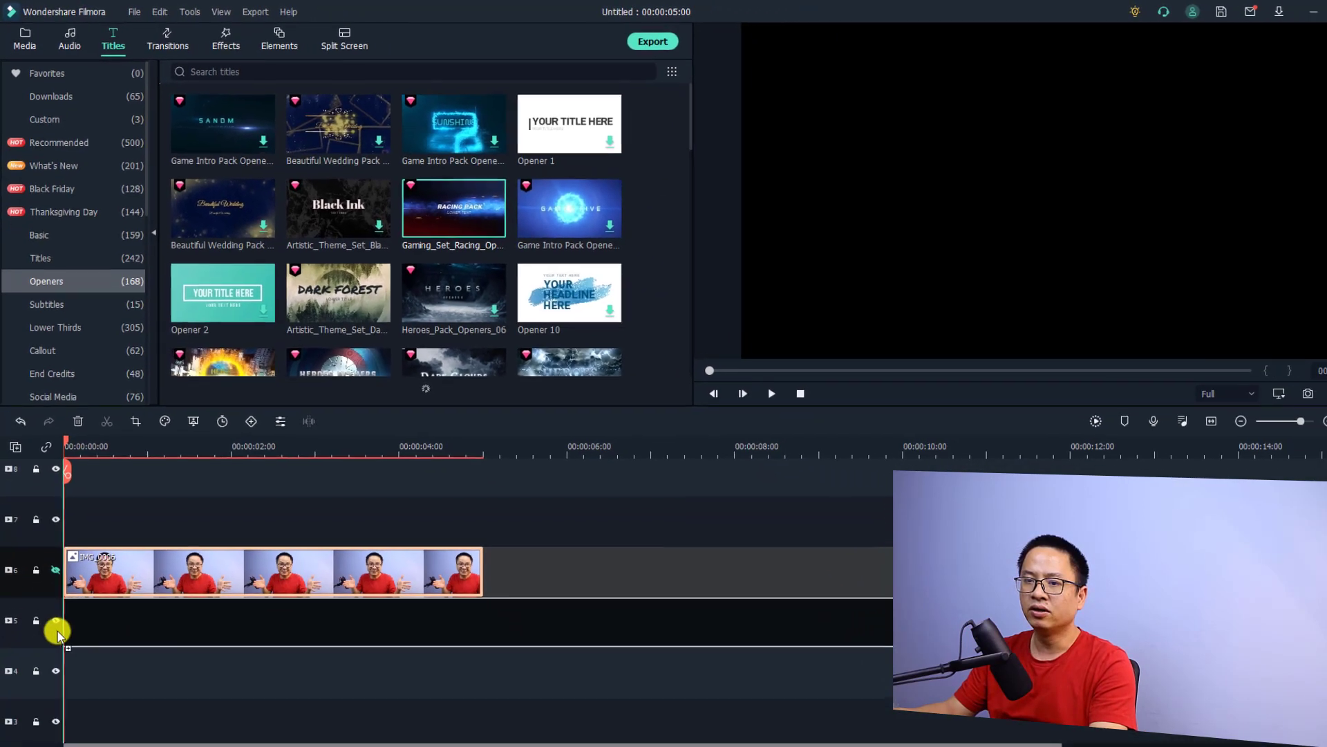
pyautogui.moveTo(58, 632); pyautogui.dragTo(133, 615)
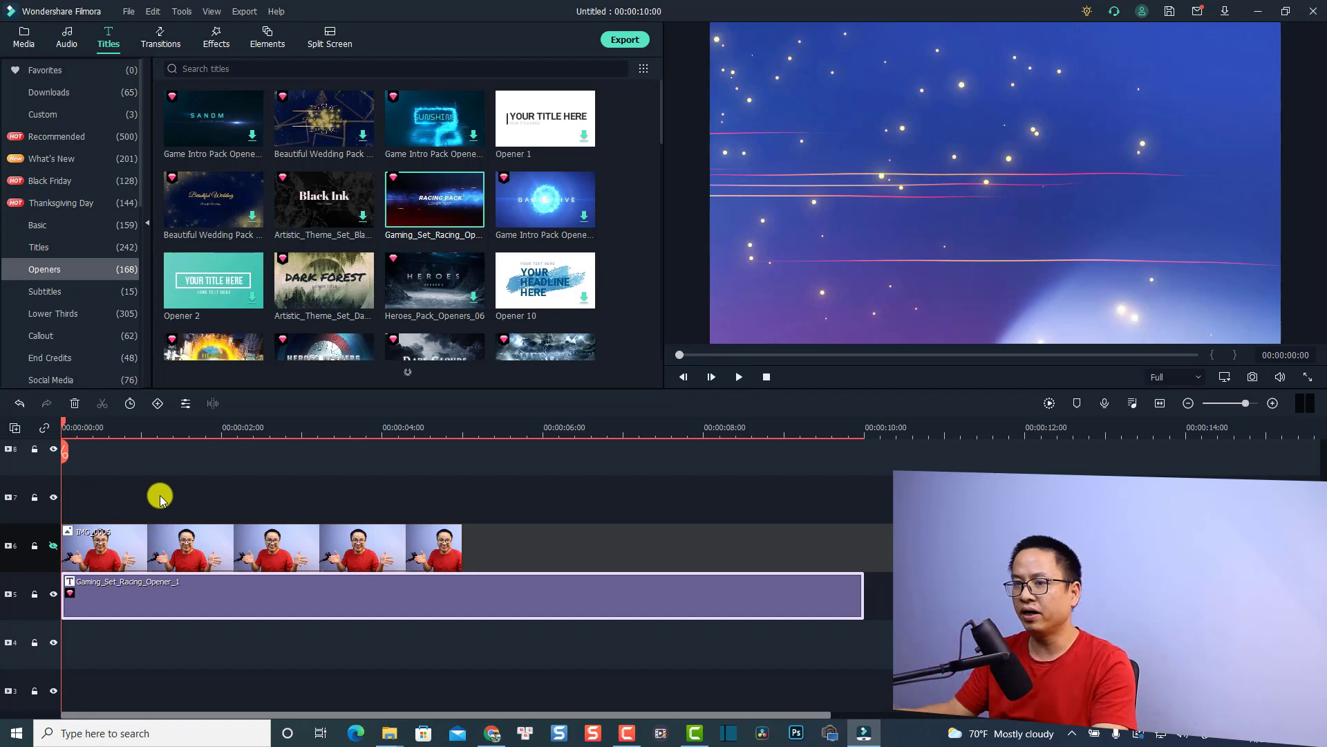
# - Play the racing title, then move its RACING PACK heading to the upper right of the frame
pyautogui.press('space')
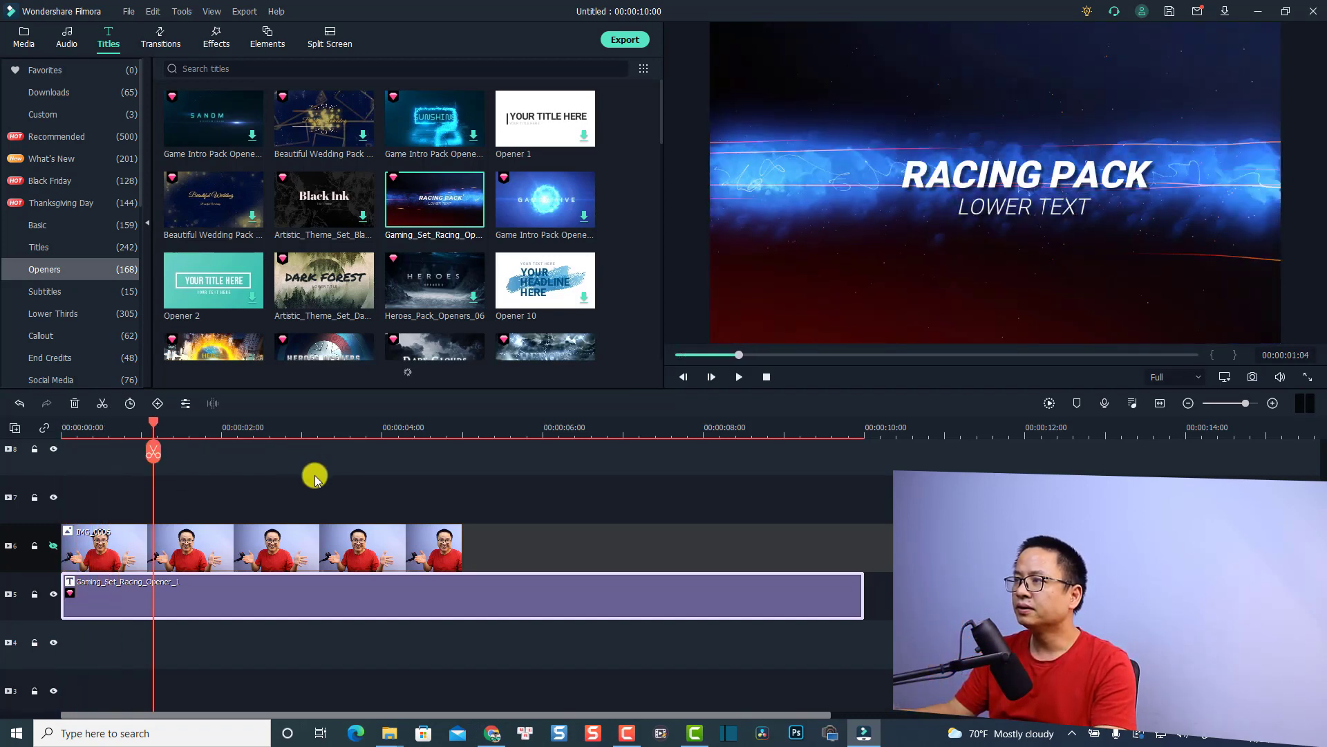
pyautogui.moveTo(153, 427)
pyautogui.mouseDown()
pyautogui.moveTo(121, 433)
pyautogui.moveTo(133, 435)
pyautogui.mouseUp()
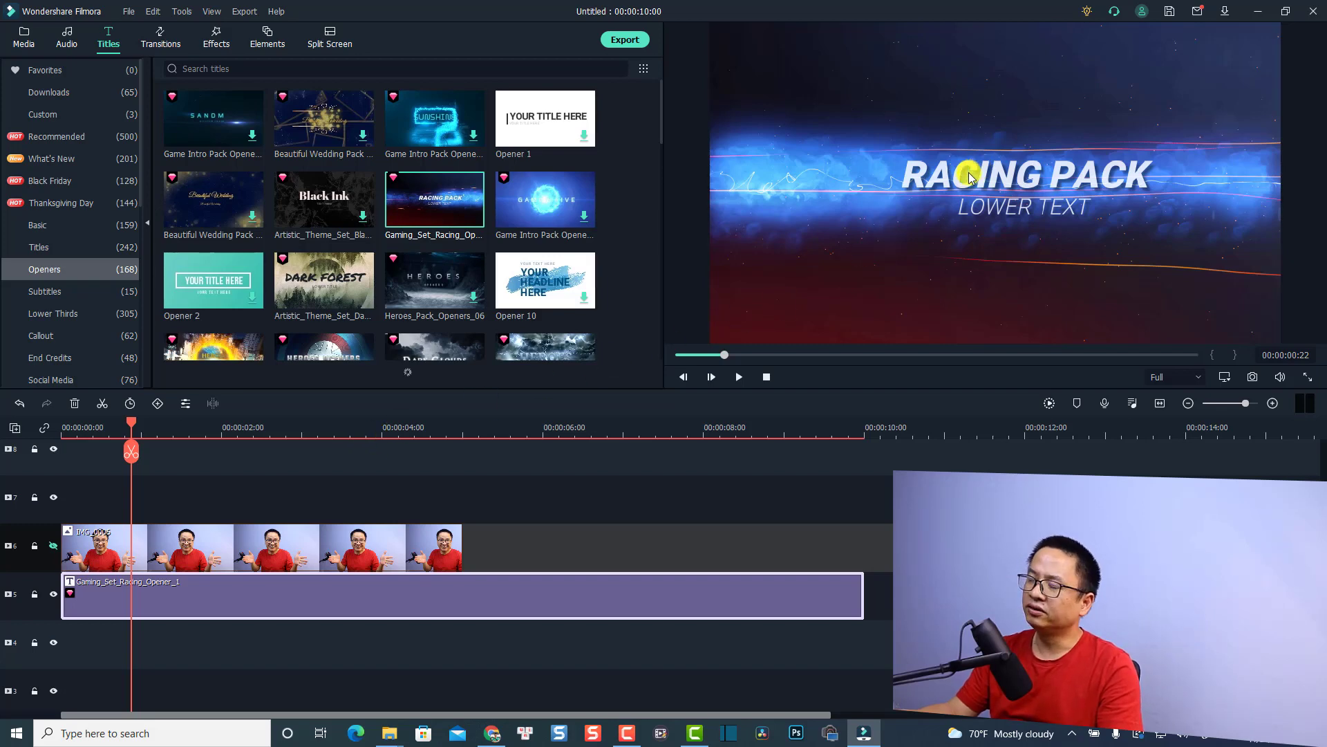
pyautogui.click(989, 184)
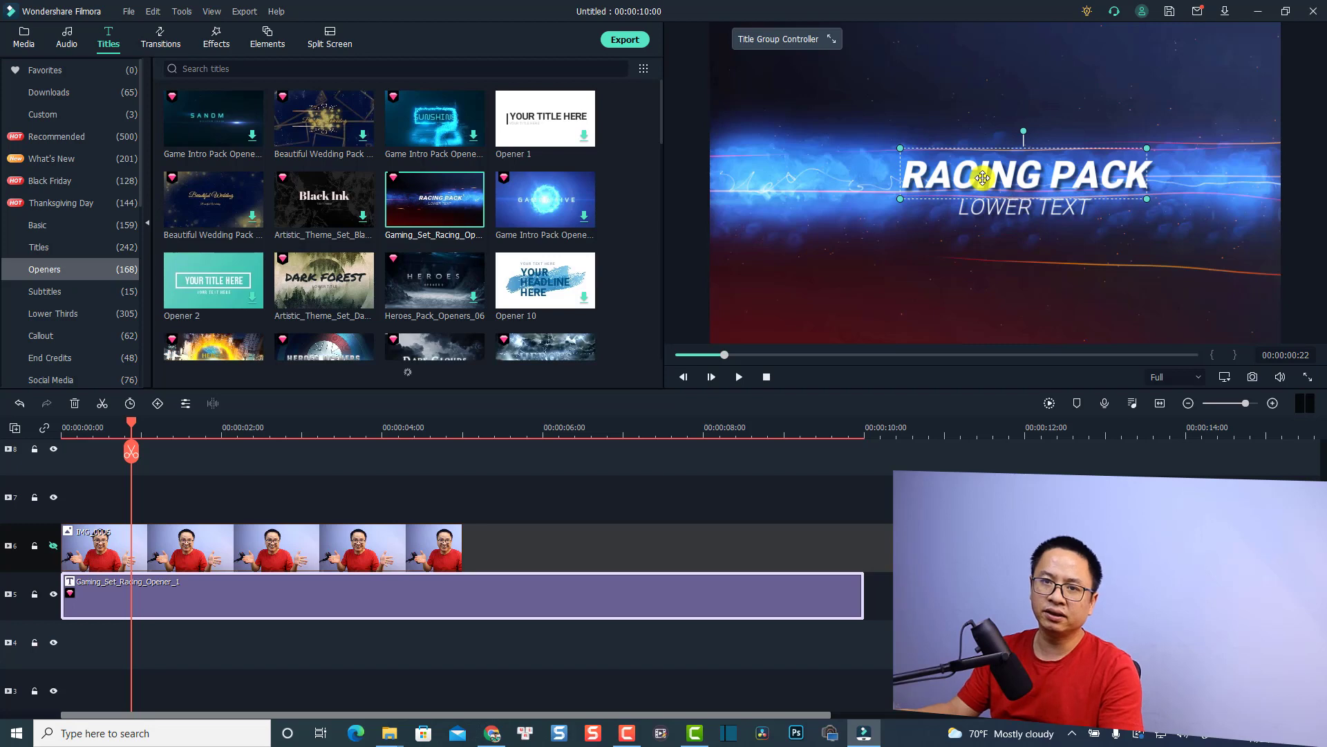
pyautogui.moveTo(983, 178); pyautogui.dragTo(1096, 93)
# - Delete the LOWER TEXT line from the racing title
pyautogui.doubleClick(1030, 209)
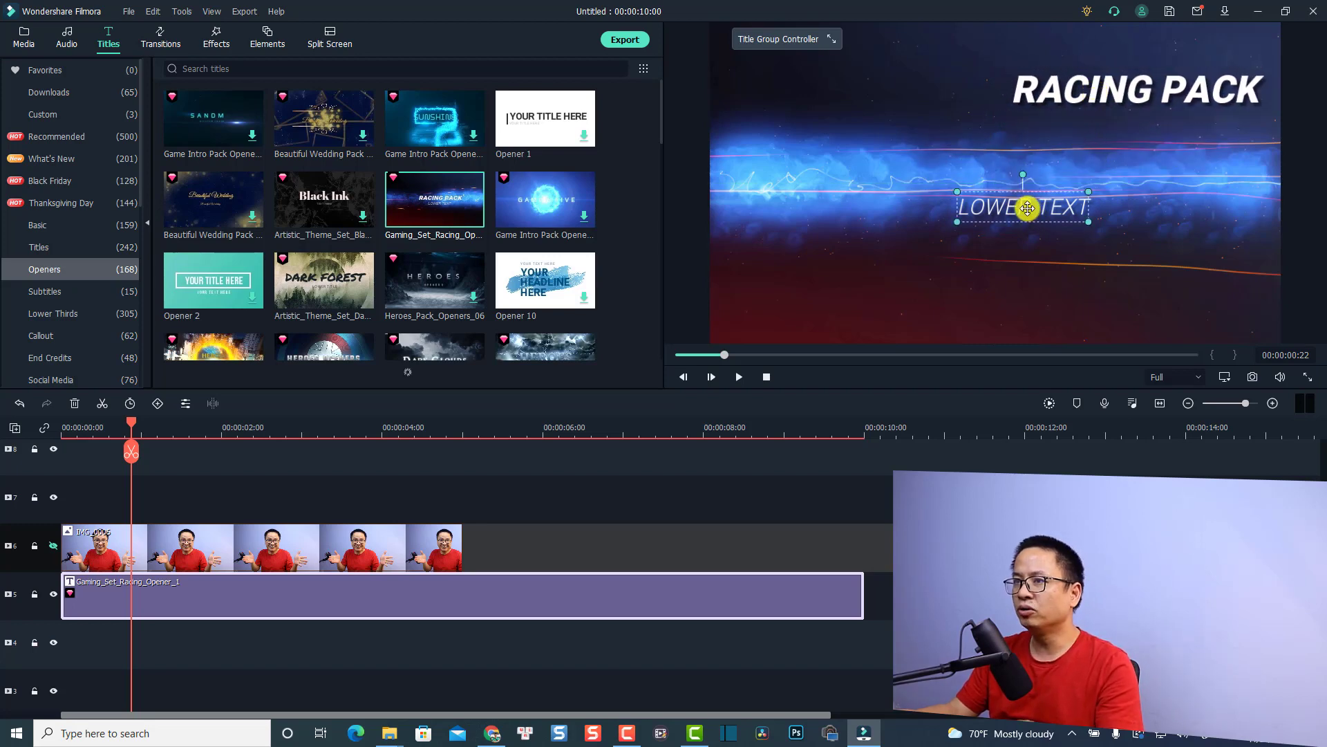
pyautogui.click(243, 142)
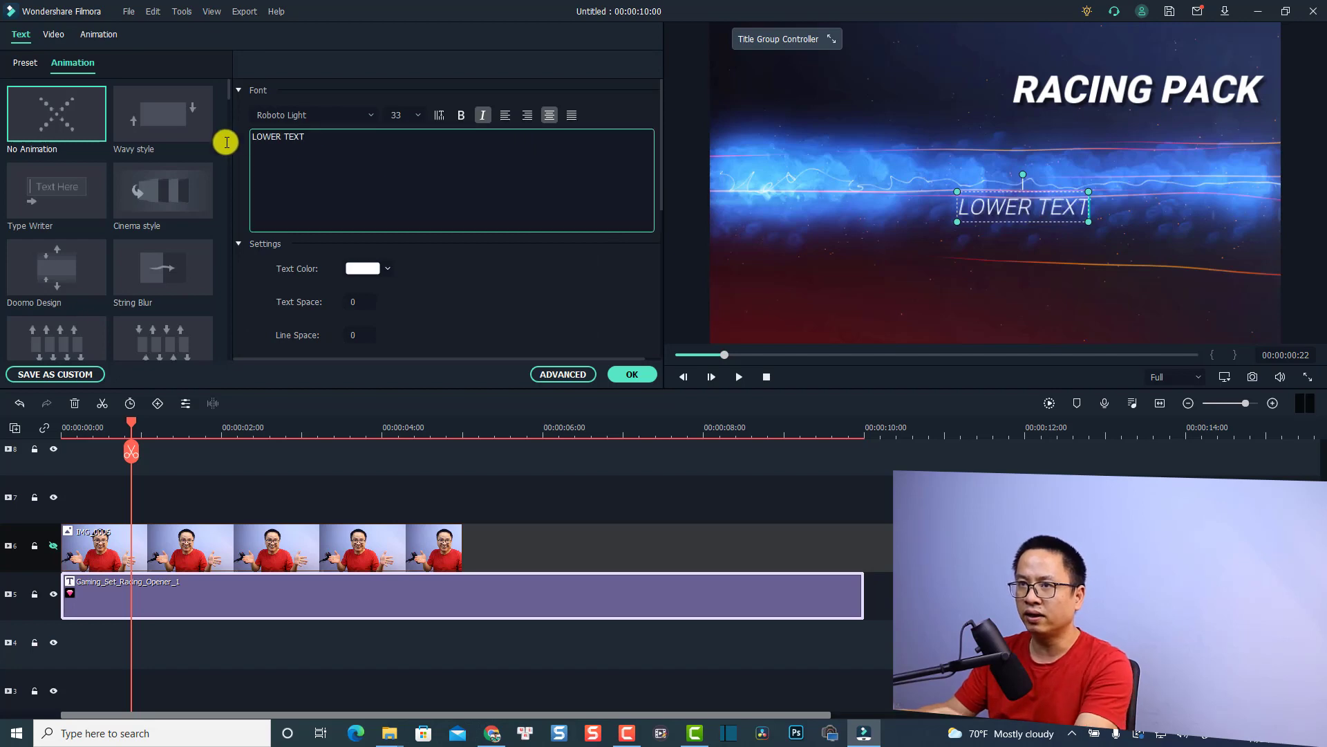
pyautogui.hotkey('ctrl', 'a')
pyautogui.press('BackSpace')
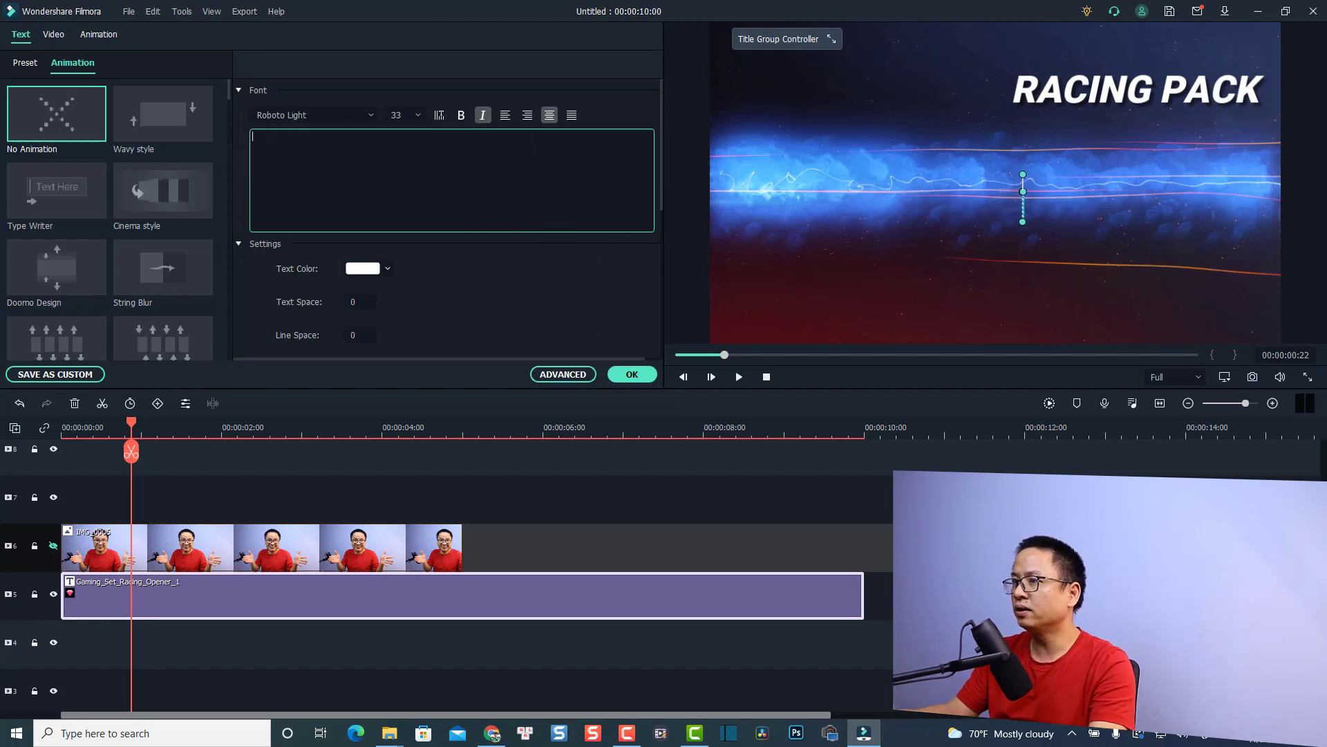
# - Replace RACING PACK with two lines: 'Filmora X' and 'Thumbnail'
pyautogui.click(1092, 94)
pyautogui.moveTo(1111, 94); pyautogui.dragTo(1113, 115)
pyautogui.doubleClick(1113, 114)
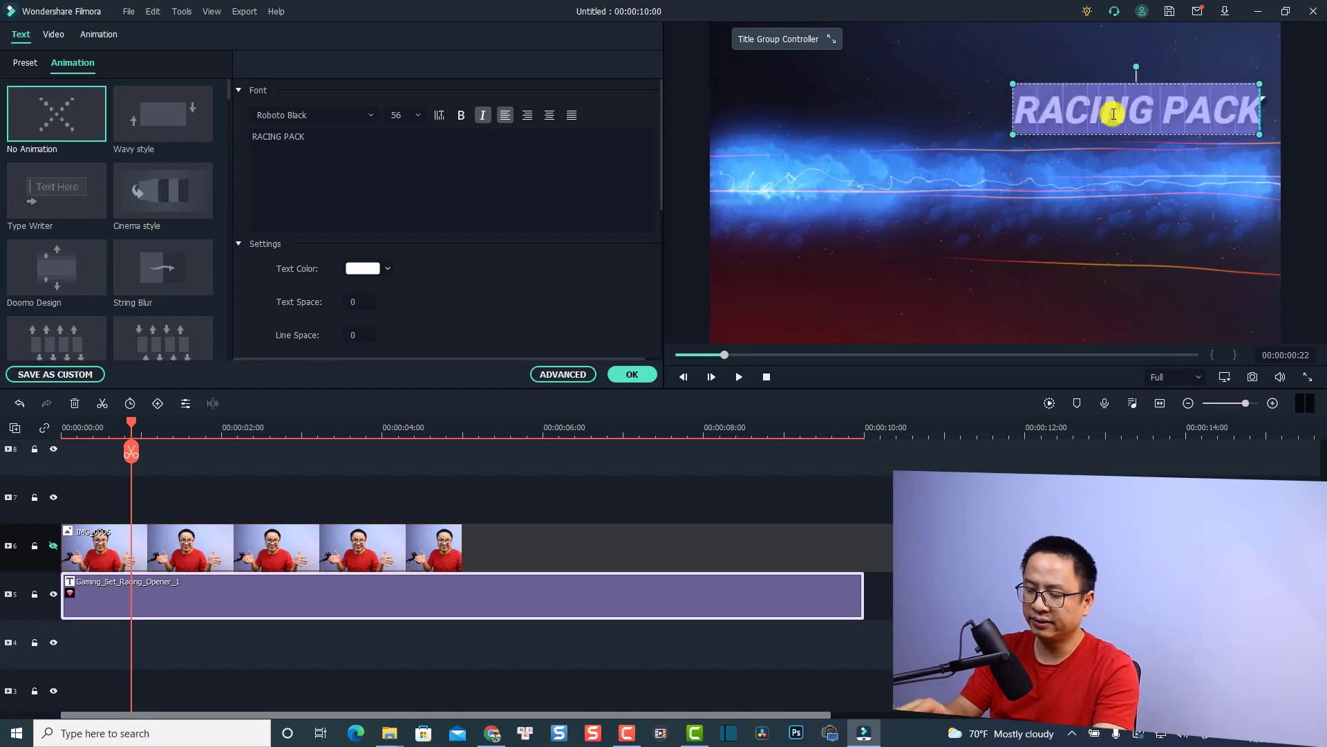
pyautogui.write('Filmor')
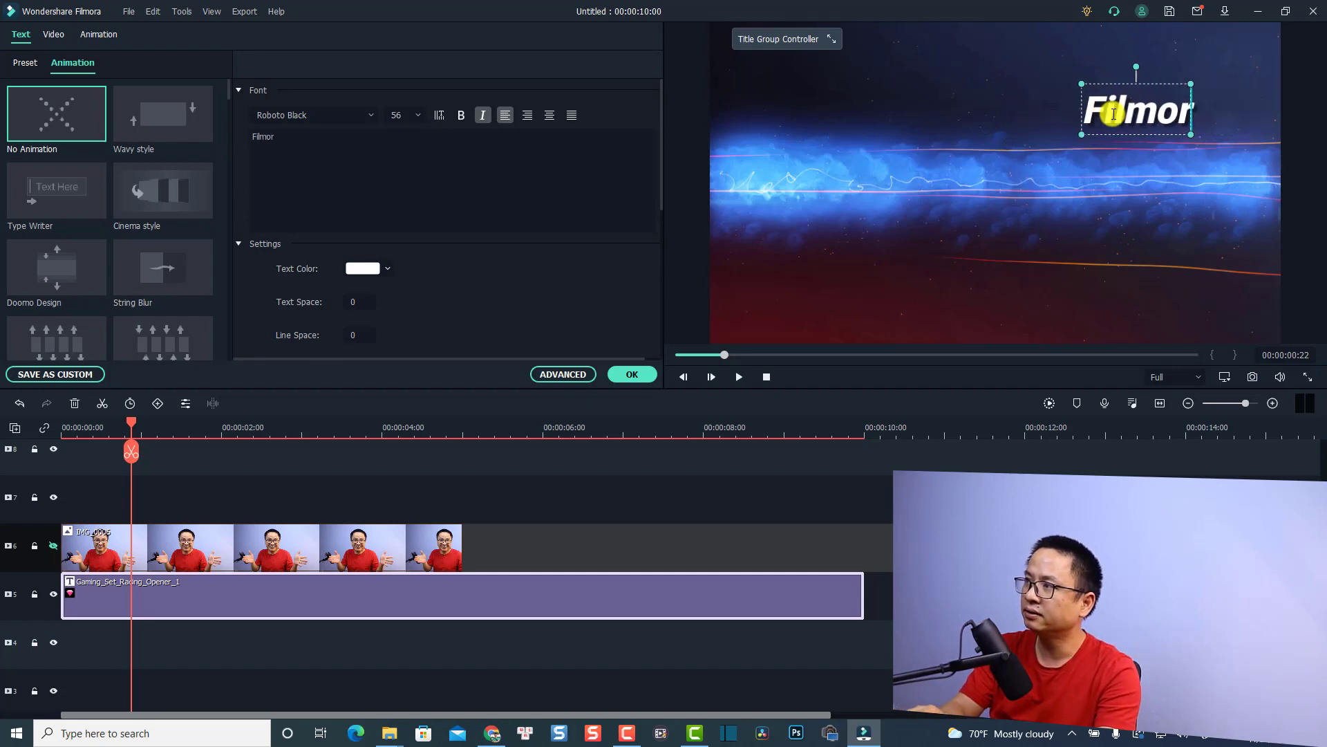
pyautogui.write('a X')
pyautogui.press('Return')
pyautogui.write('T')
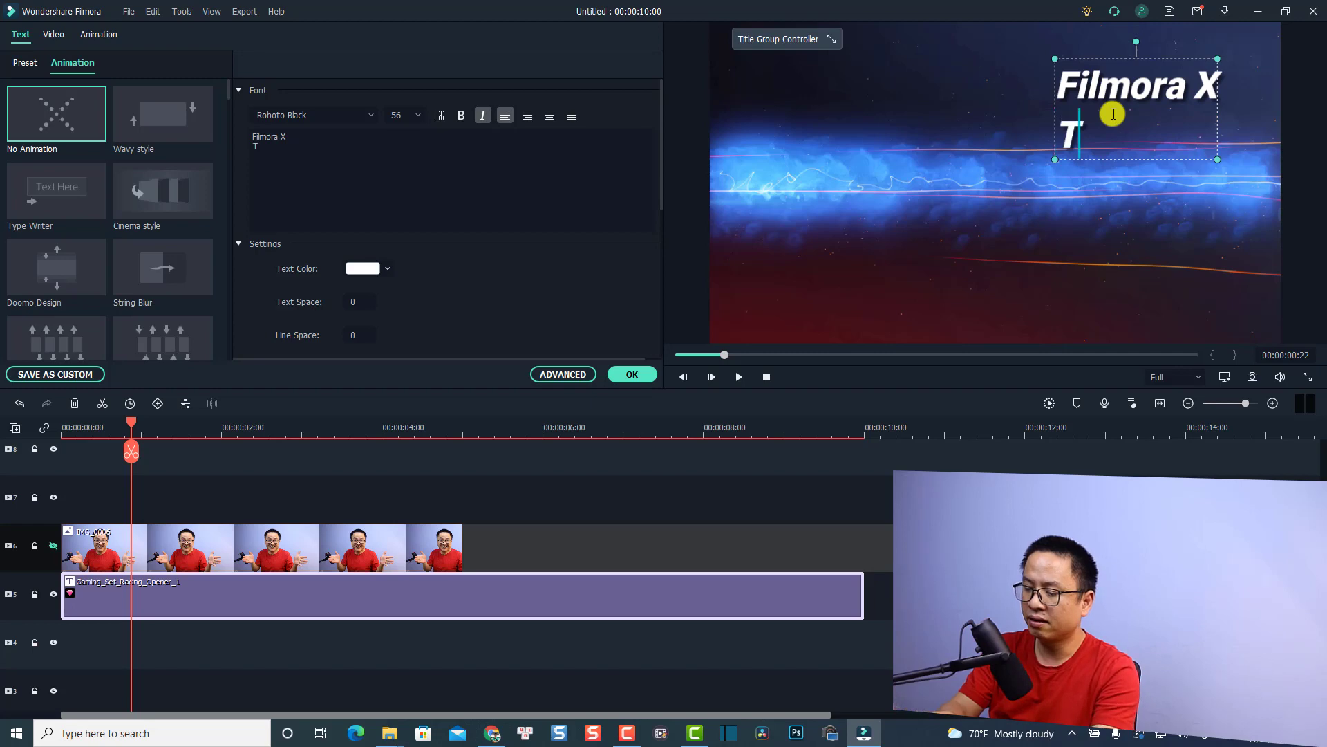
pyautogui.write('humbnail')
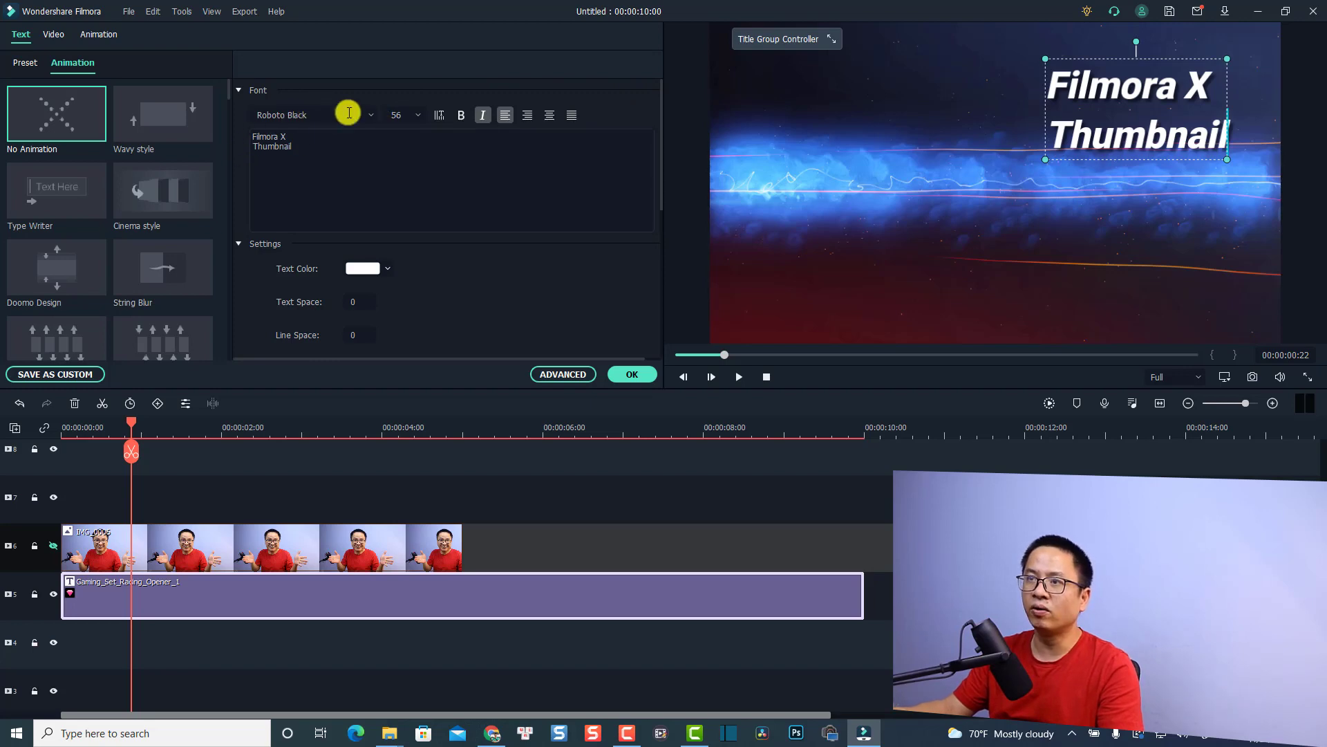
# - Set the title font size to 100 and reposition it fully inside the frame
pyautogui.doubleClick(409, 115)
pyautogui.write('12')
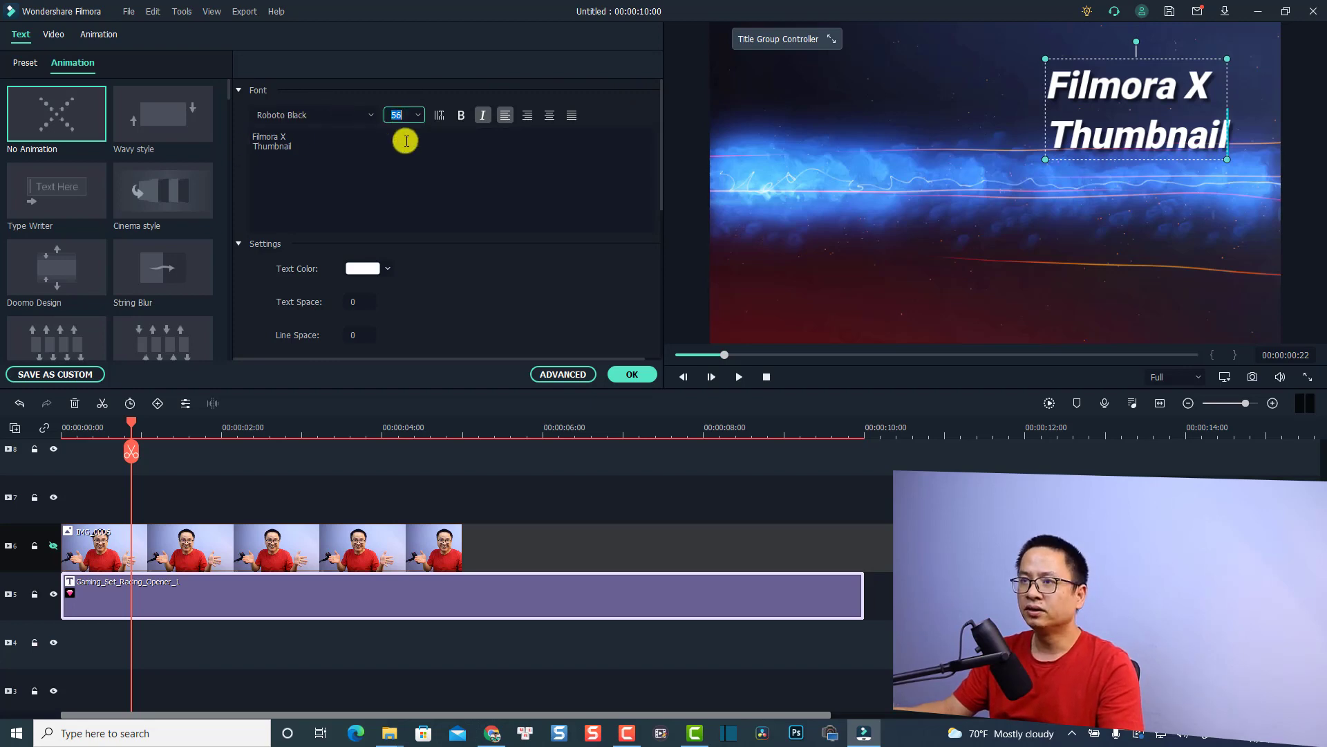
pyautogui.press('Return')
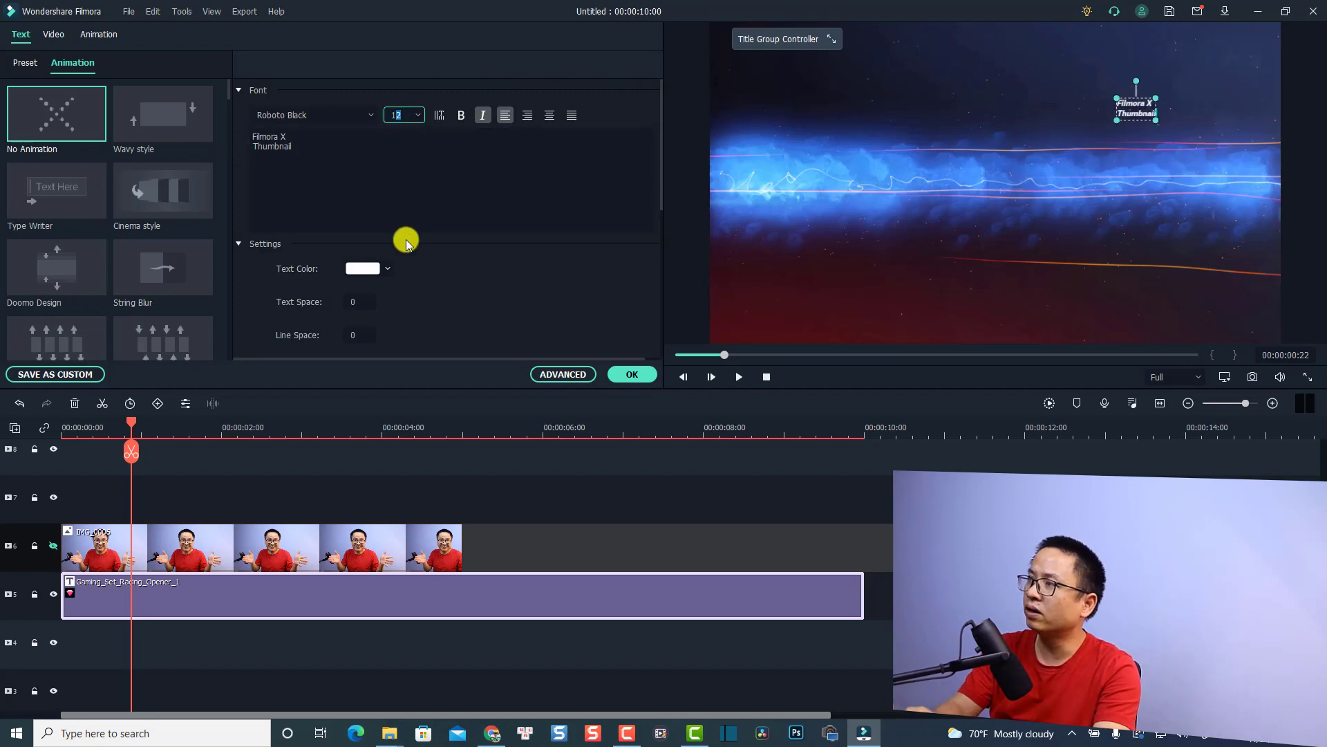
pyautogui.write('00')
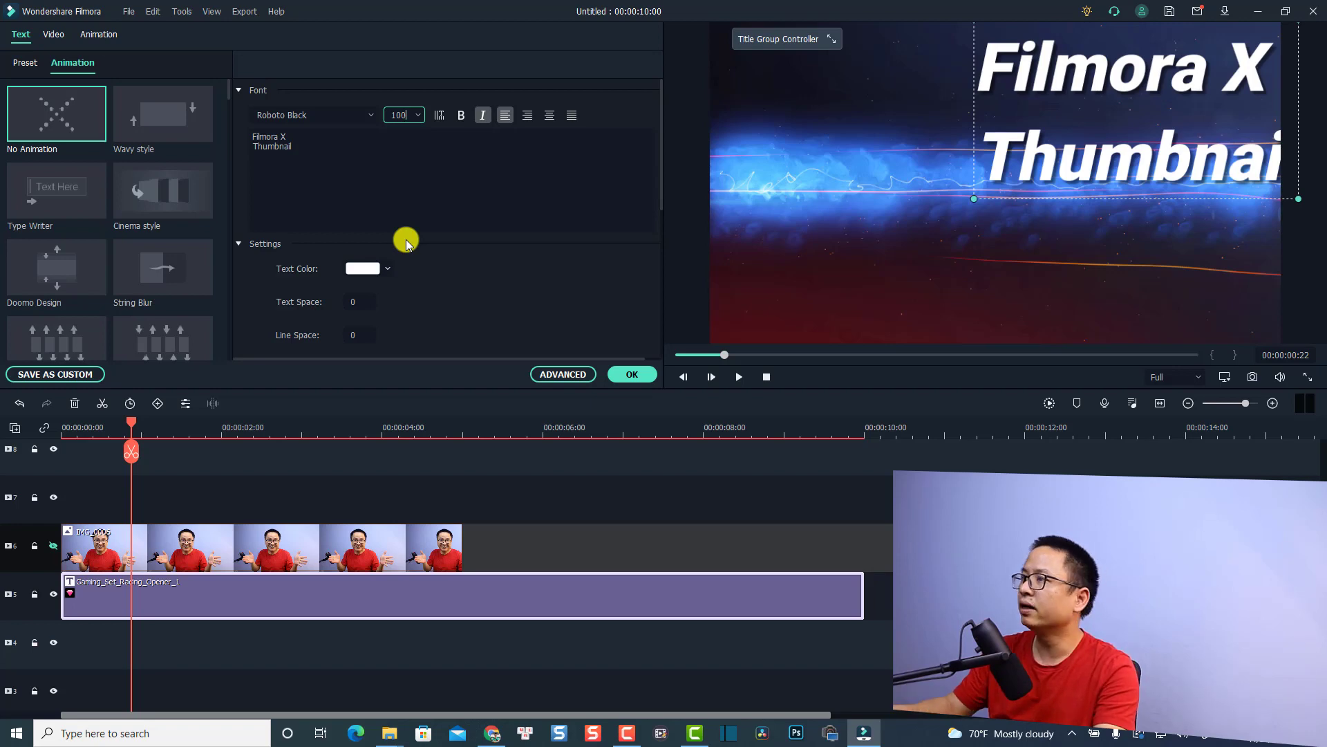
pyautogui.click(1098, 194)
pyautogui.moveTo(1091, 163); pyautogui.dragTo(1055, 221)
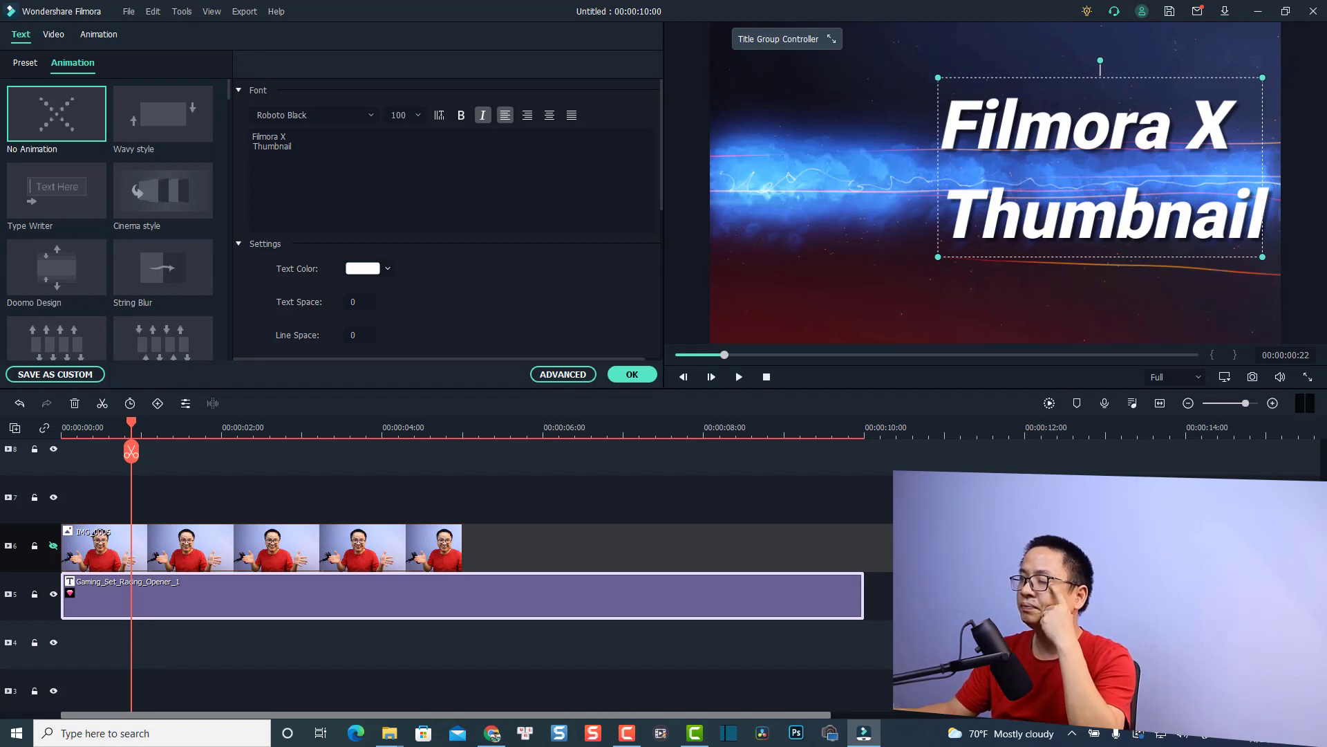
pyautogui.click(943, 446)
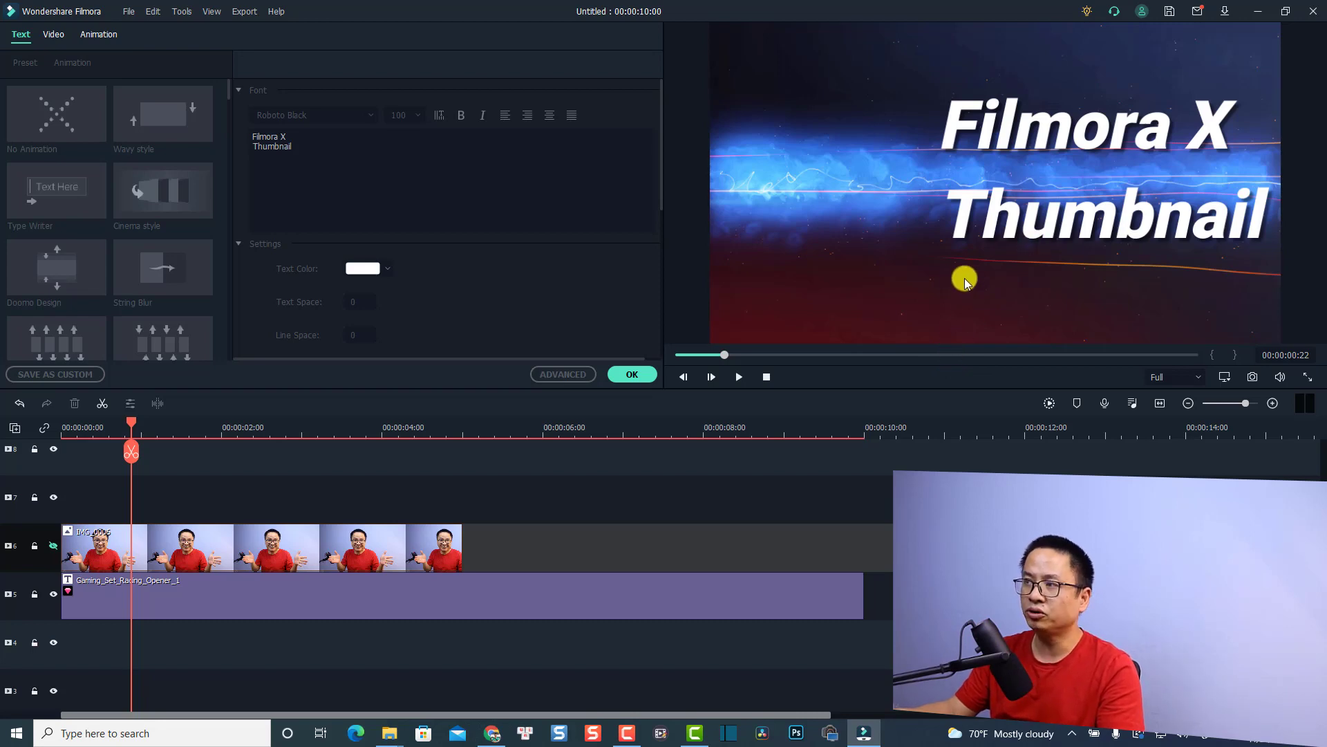
# - Save the title frame as snapshot Snapshot_80, then delete the racing title clip
pyautogui.click(1305, 380)
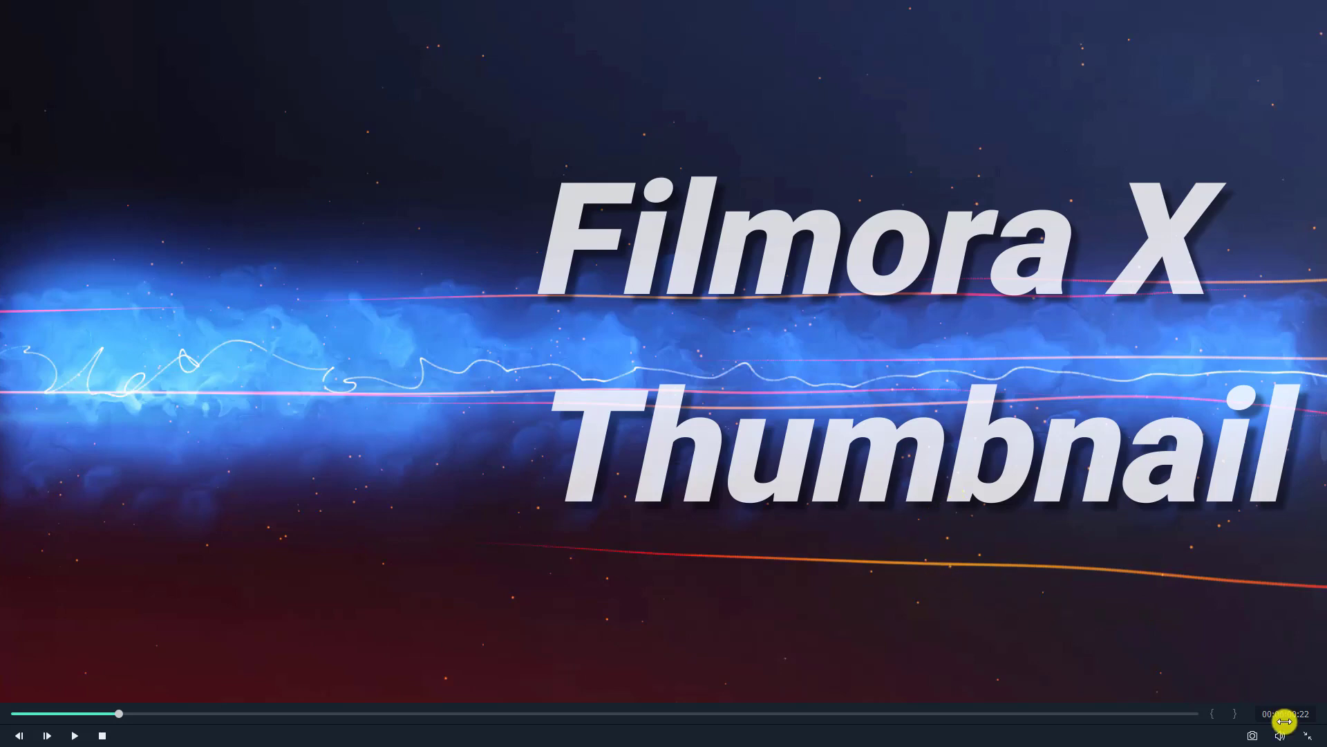
pyautogui.click(1245, 735)
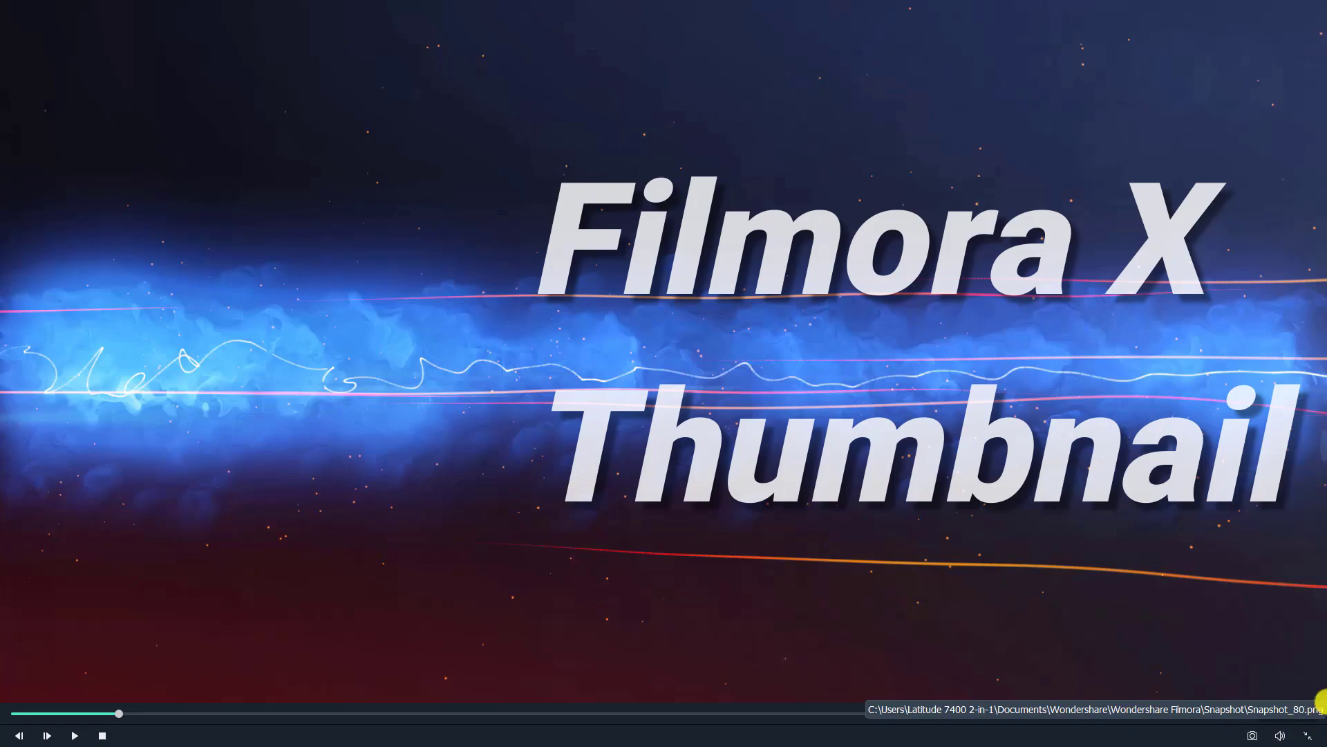
pyautogui.click(1303, 737)
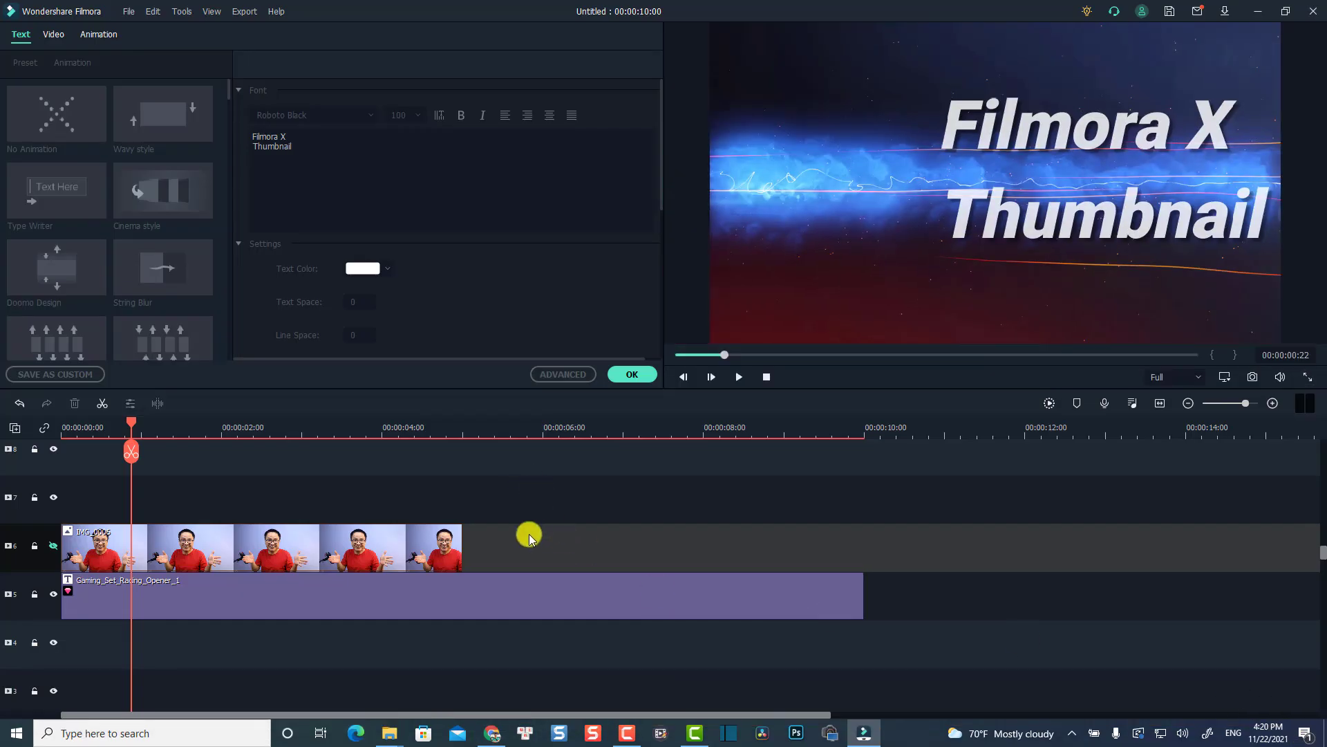
pyautogui.click(468, 592)
pyautogui.press('Delete')
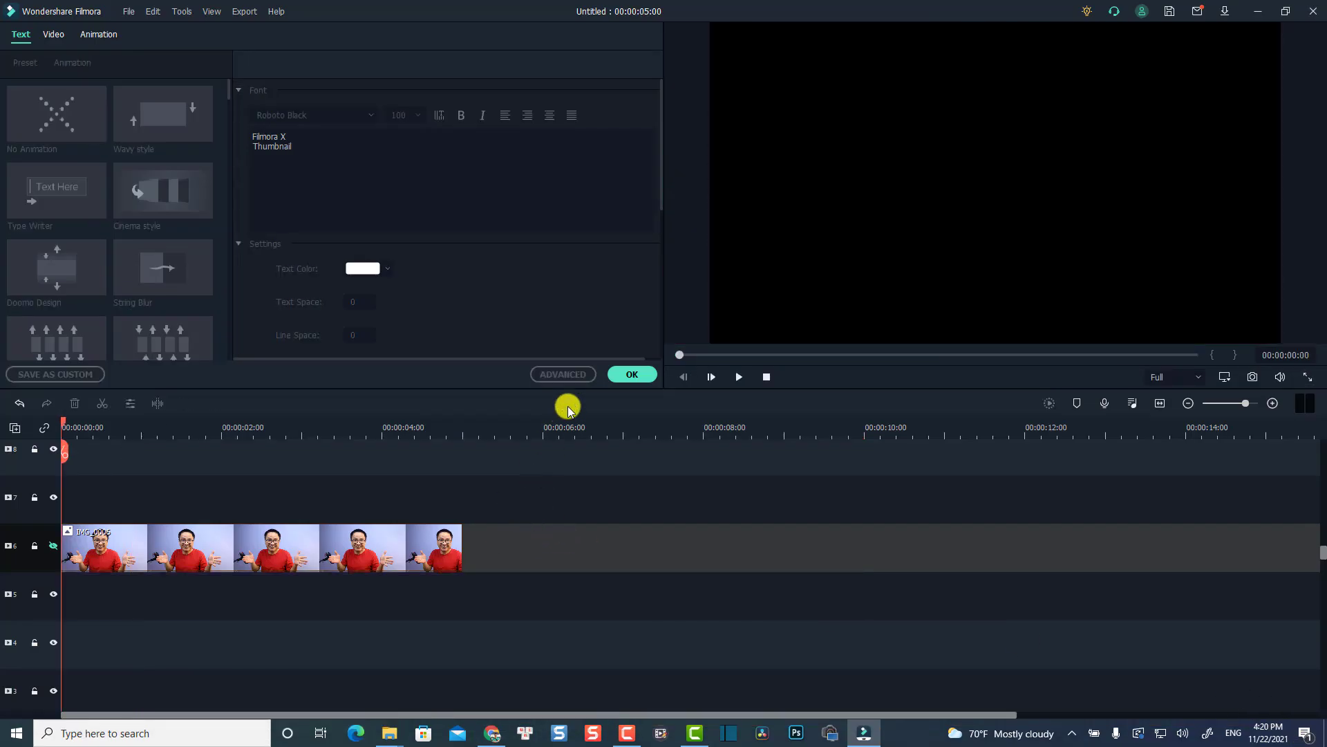
# - Place Snapshot_80 on track 5 beneath the presenter clip
pyautogui.click(630, 375)
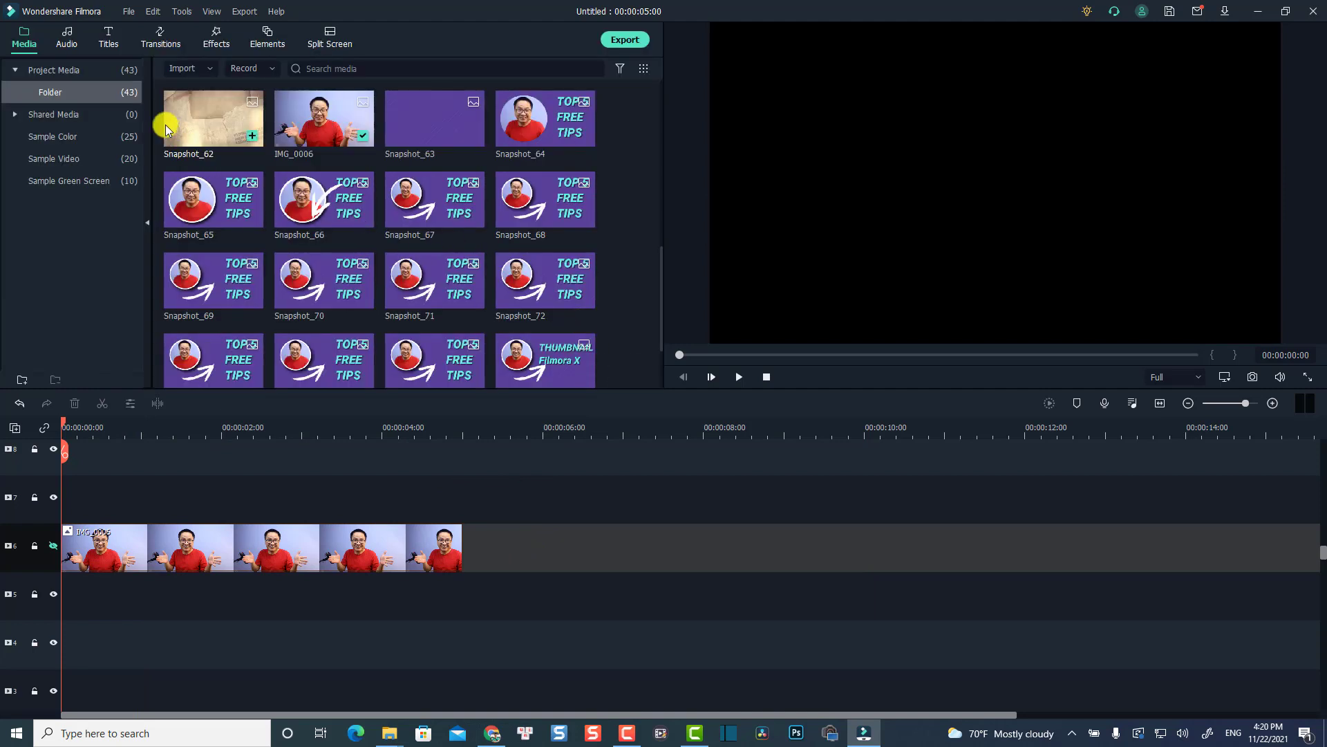
pyautogui.scroll(-3, 521, 275)
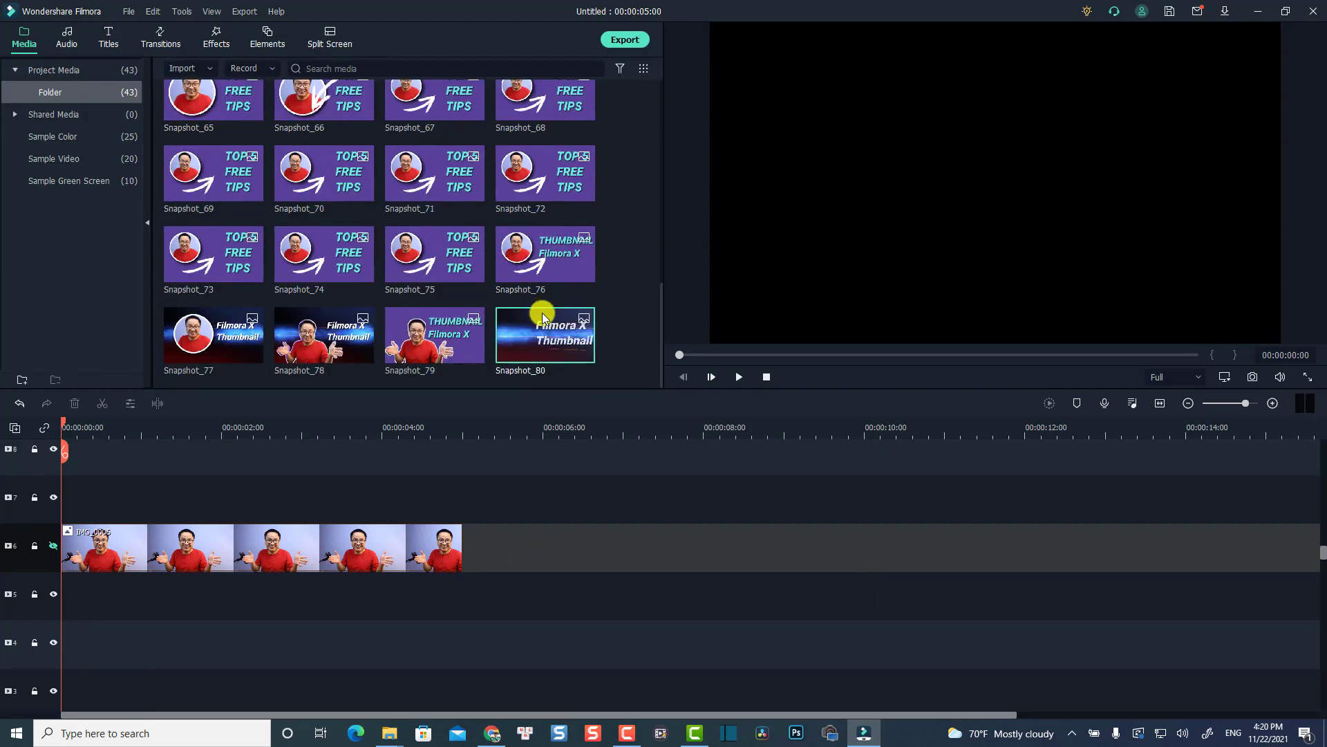
pyautogui.moveTo(537, 354); pyautogui.dragTo(56, 608)
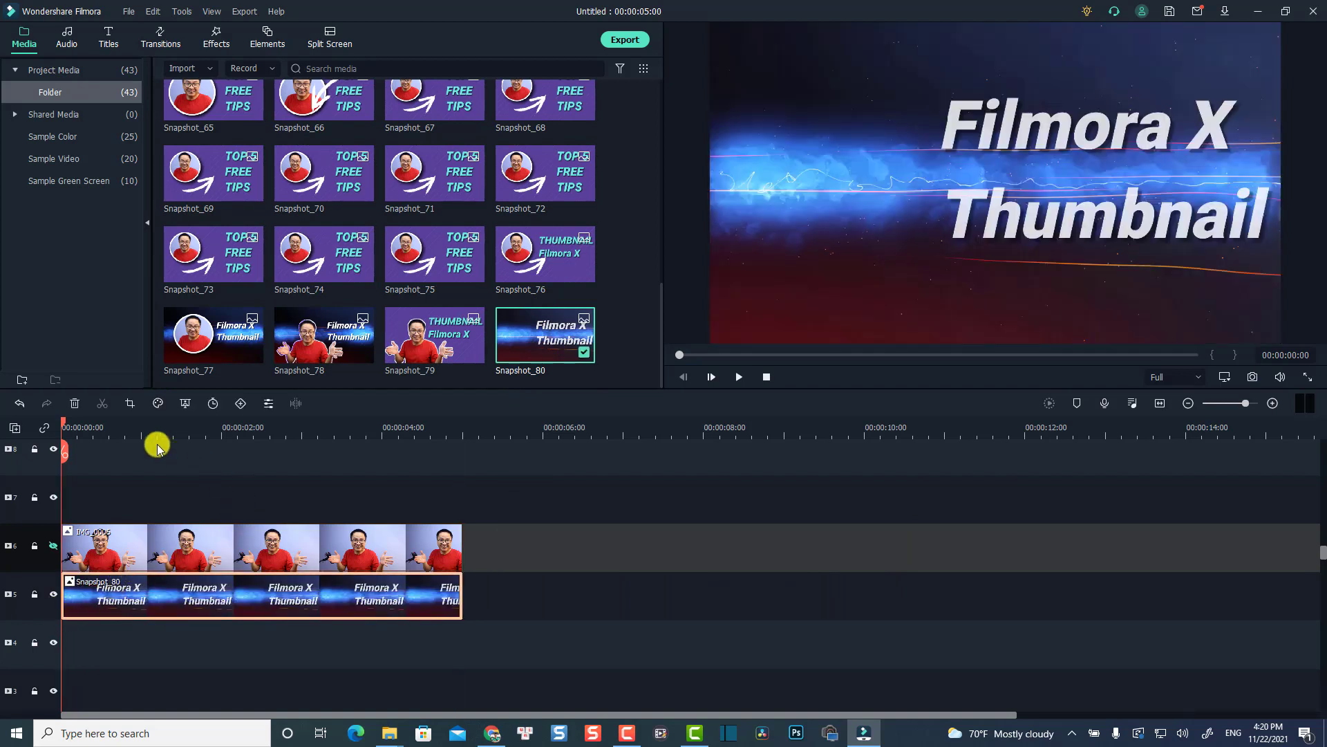
# - Undo the last change and make the presenter track visible again
pyautogui.click(102, 432)
pyautogui.click(219, 502)
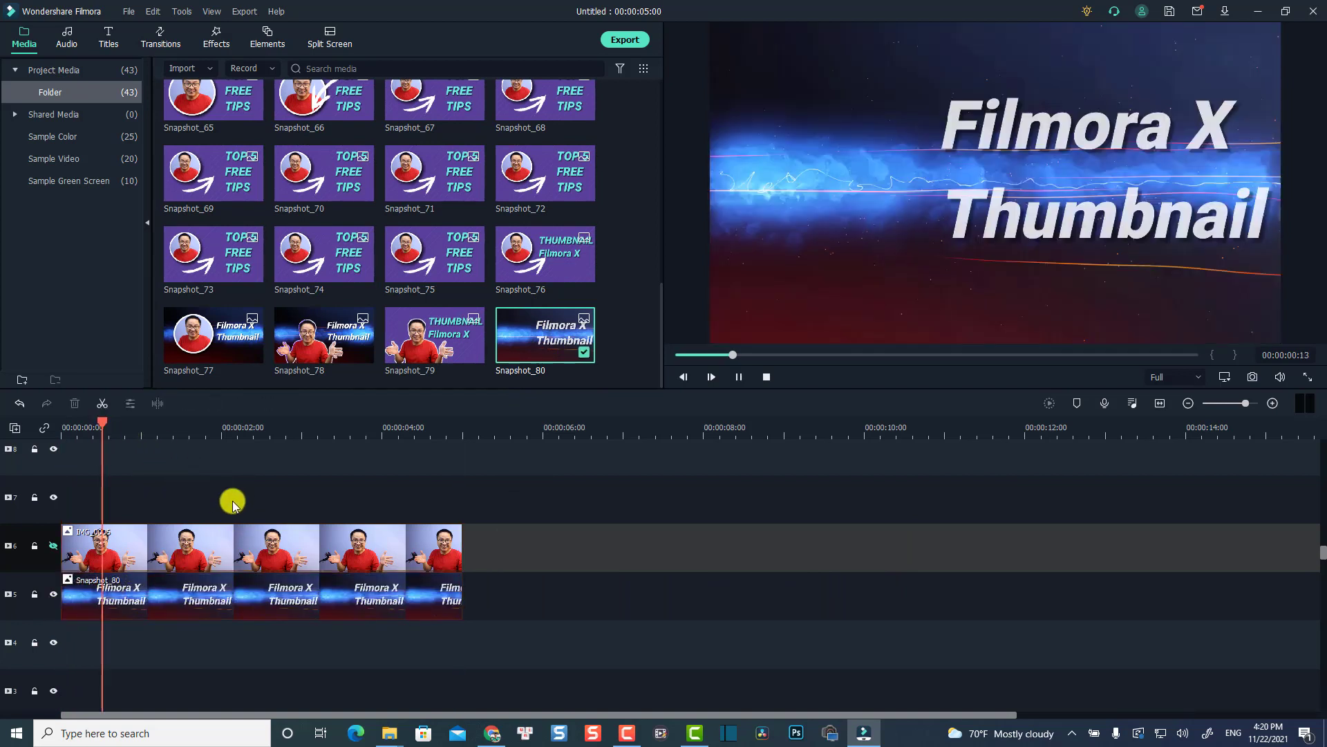
pyautogui.click(211, 545)
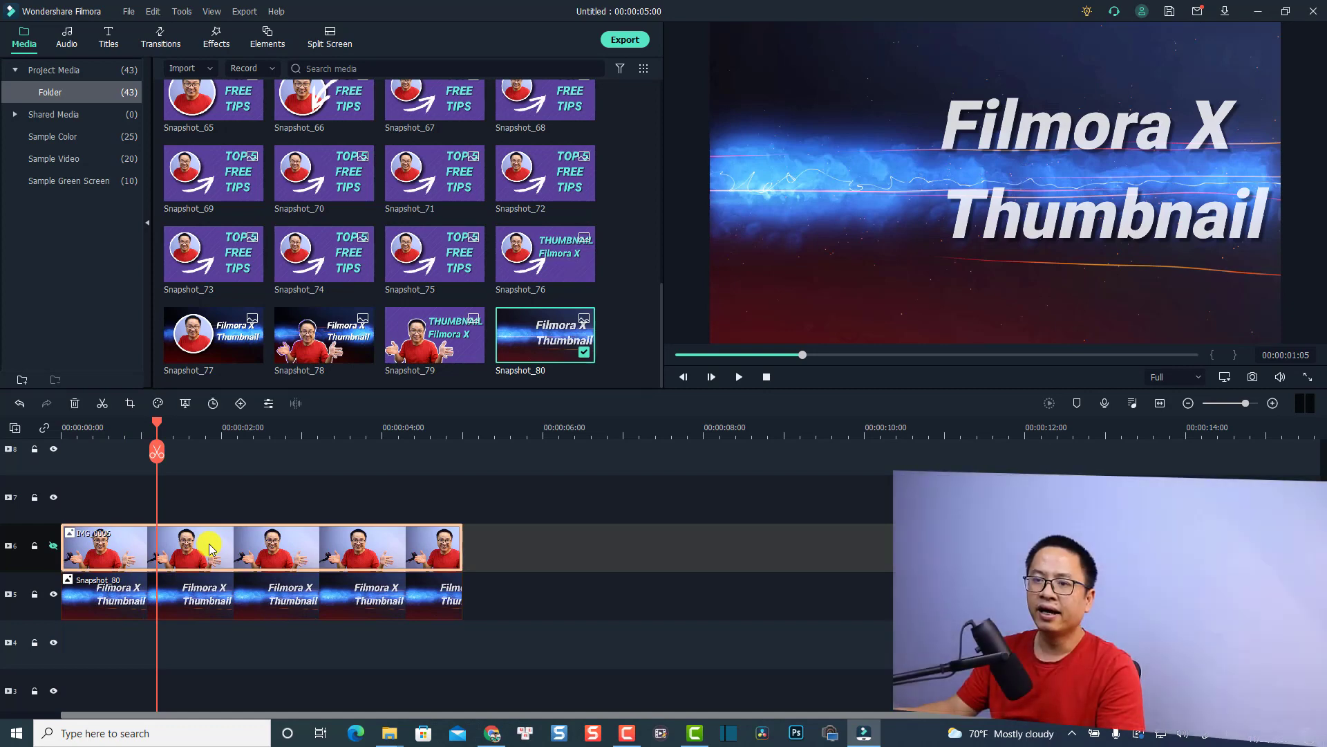
pyautogui.hotkey('ctrl', 'z')
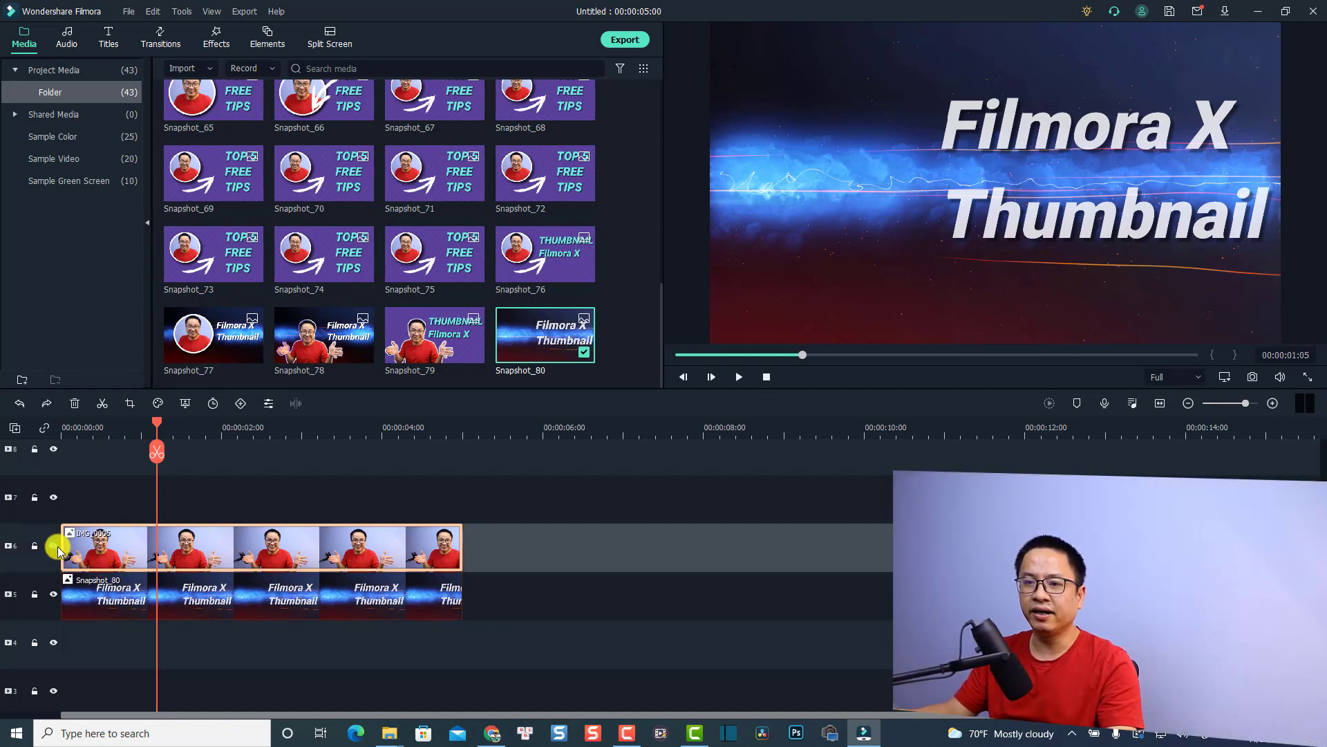
pyautogui.click(105, 560)
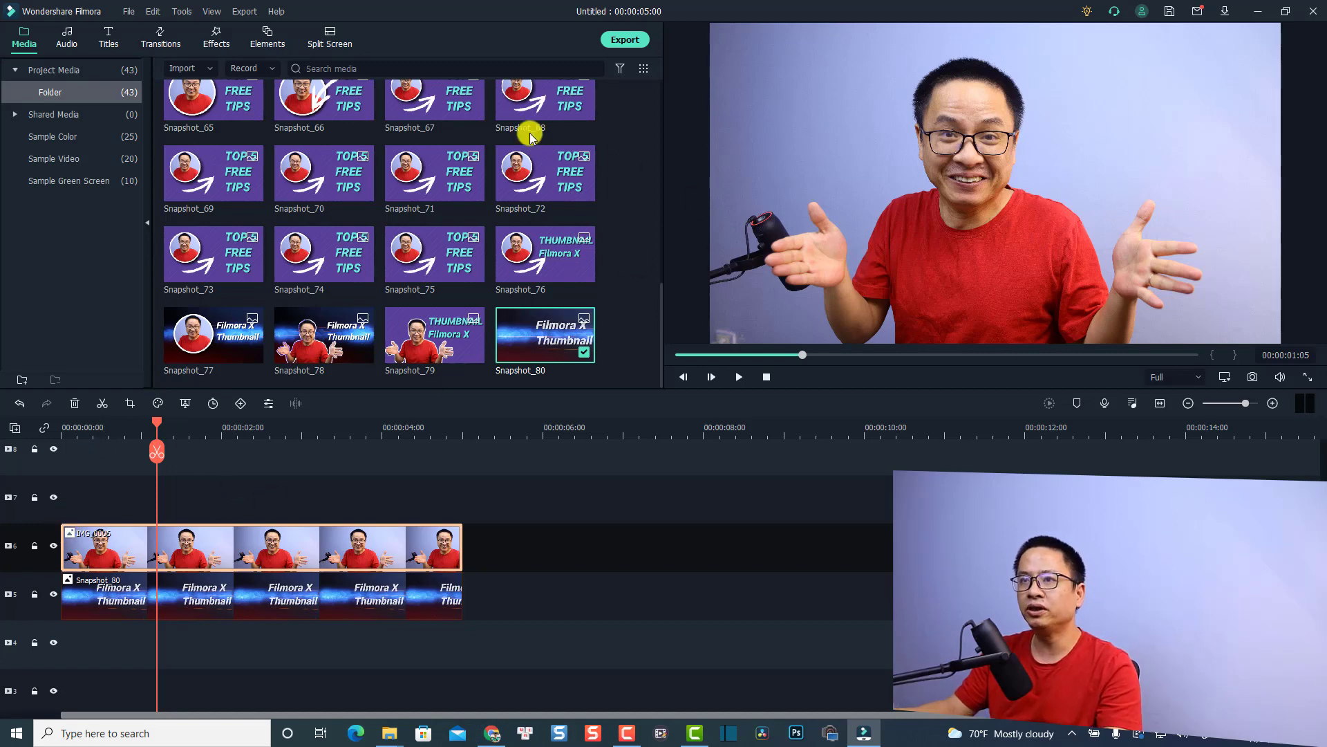
# - Apply the Utility Image Mask effect to IMG_0006 and expand its mask settings
pyautogui.click(208, 40)
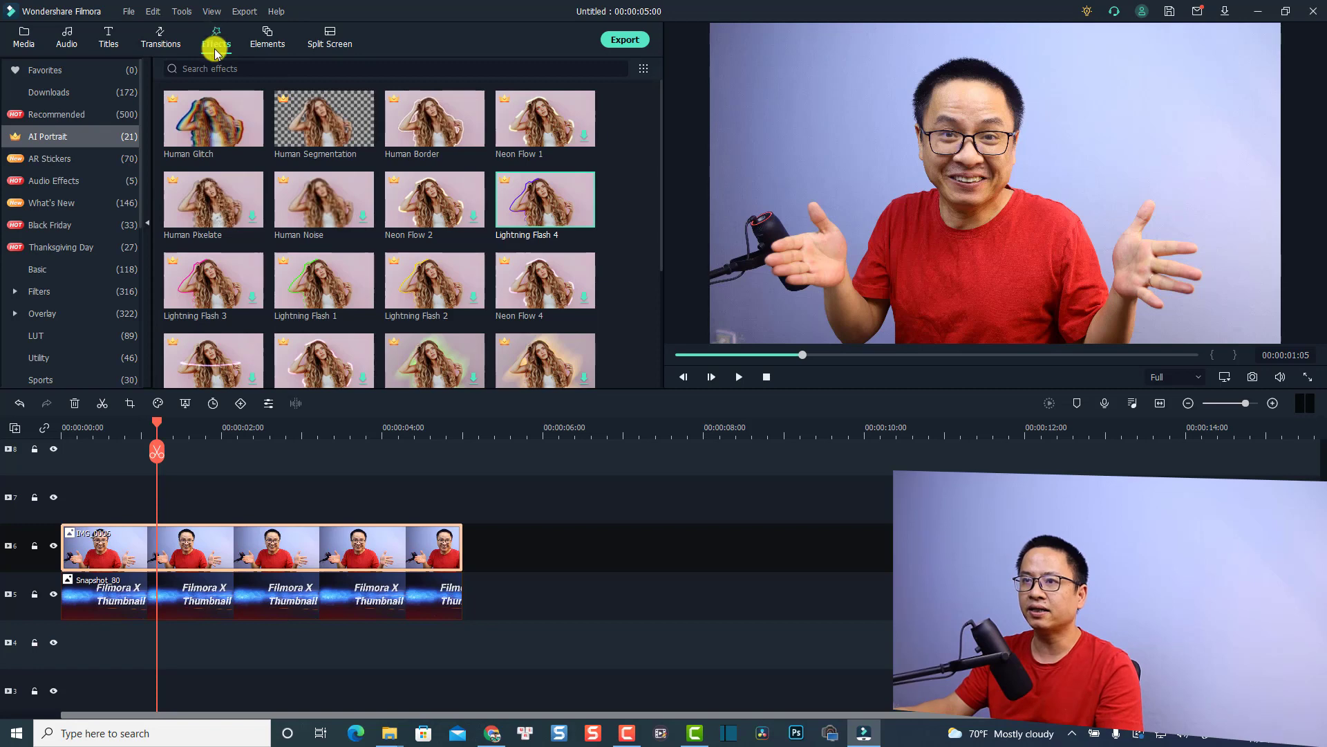
pyautogui.click(54, 355)
pyautogui.moveTo(440, 156); pyautogui.dragTo(106, 546)
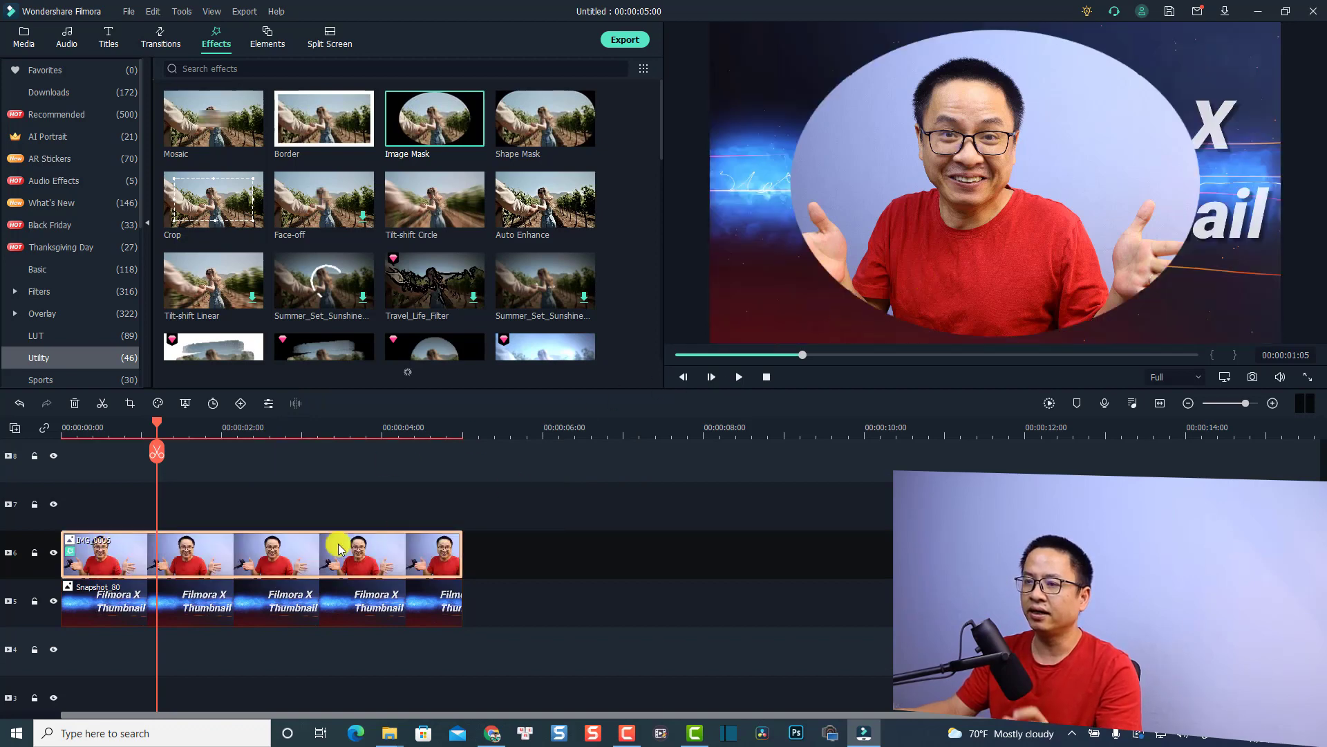
pyautogui.doubleClick(138, 564)
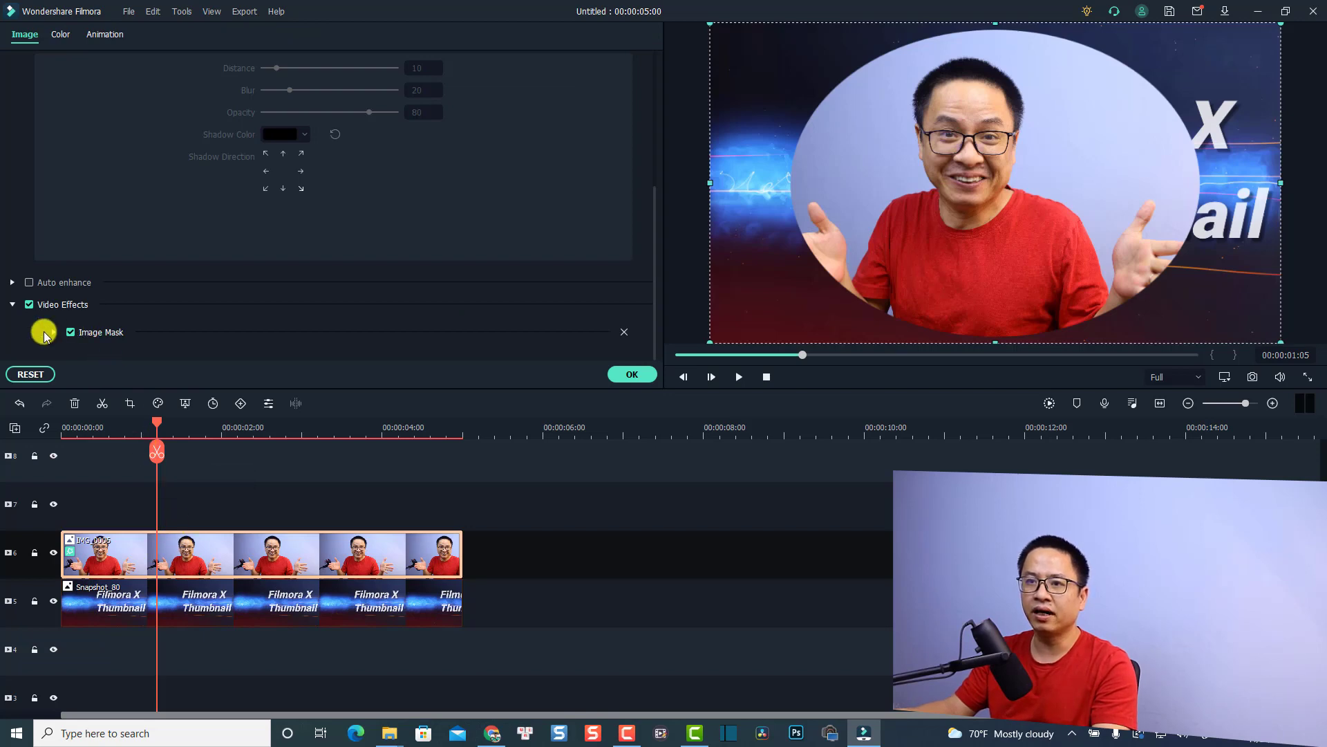
pyautogui.click(54, 333)
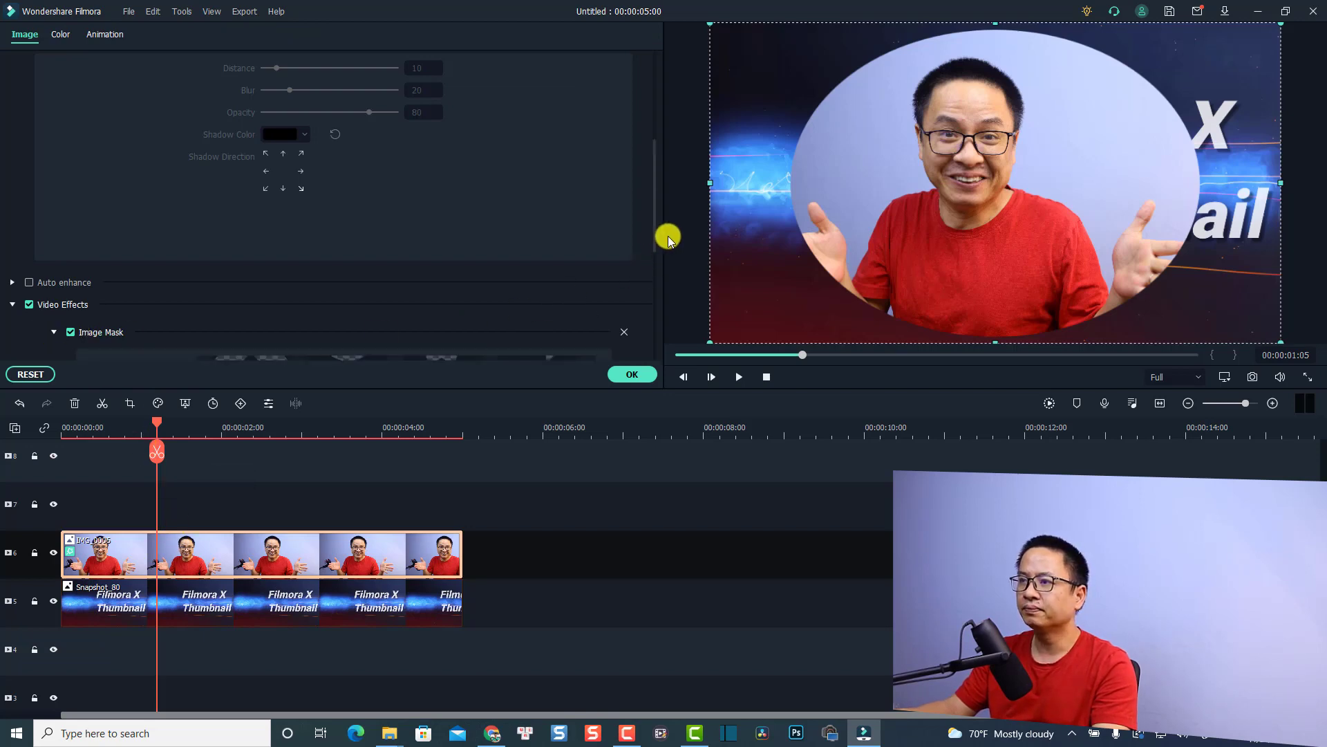
# - Set the circle mask to Width 75, Height 97, X -41, then shrink and place the presenter left of the title
pyautogui.scroll(1, 656, 213)
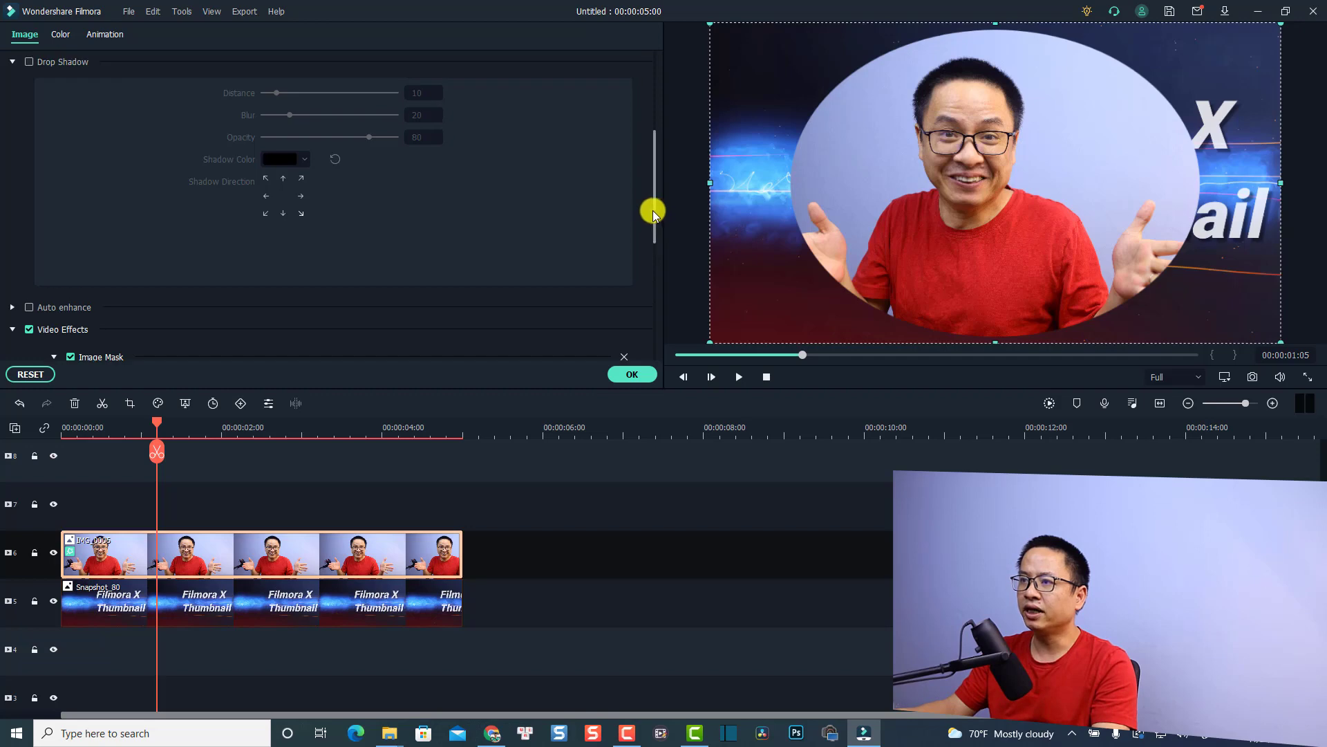
pyautogui.moveTo(654, 213); pyautogui.dragTo(644, 307)
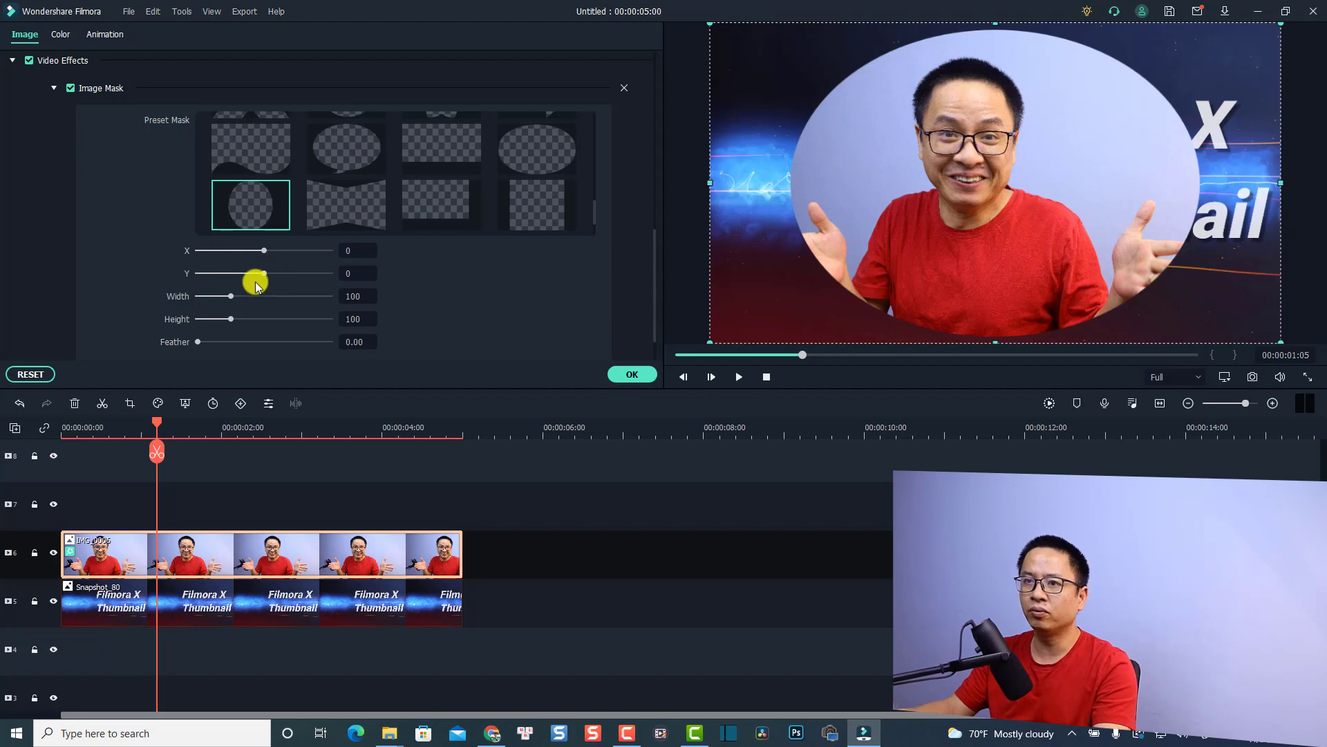
pyautogui.moveTo(231, 320); pyautogui.dragTo(222, 301)
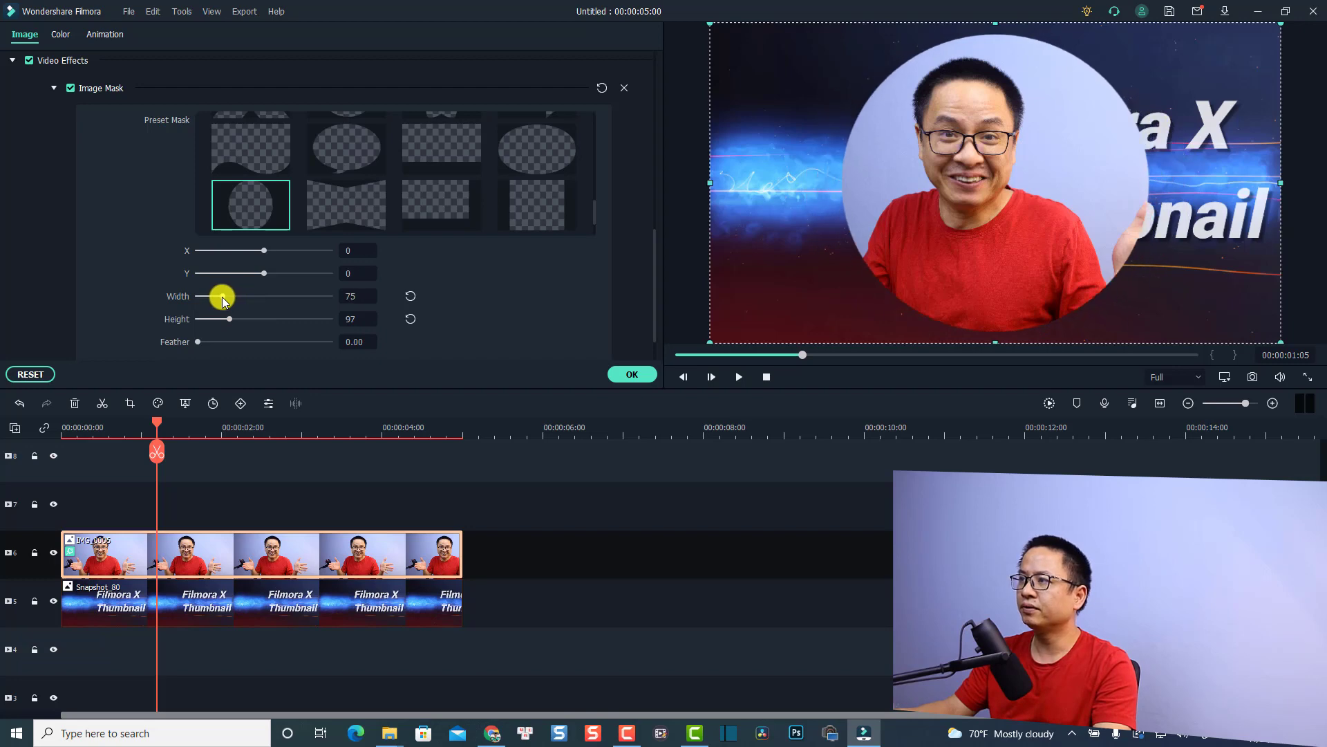
pyautogui.moveTo(265, 254); pyautogui.dragTo(262, 259)
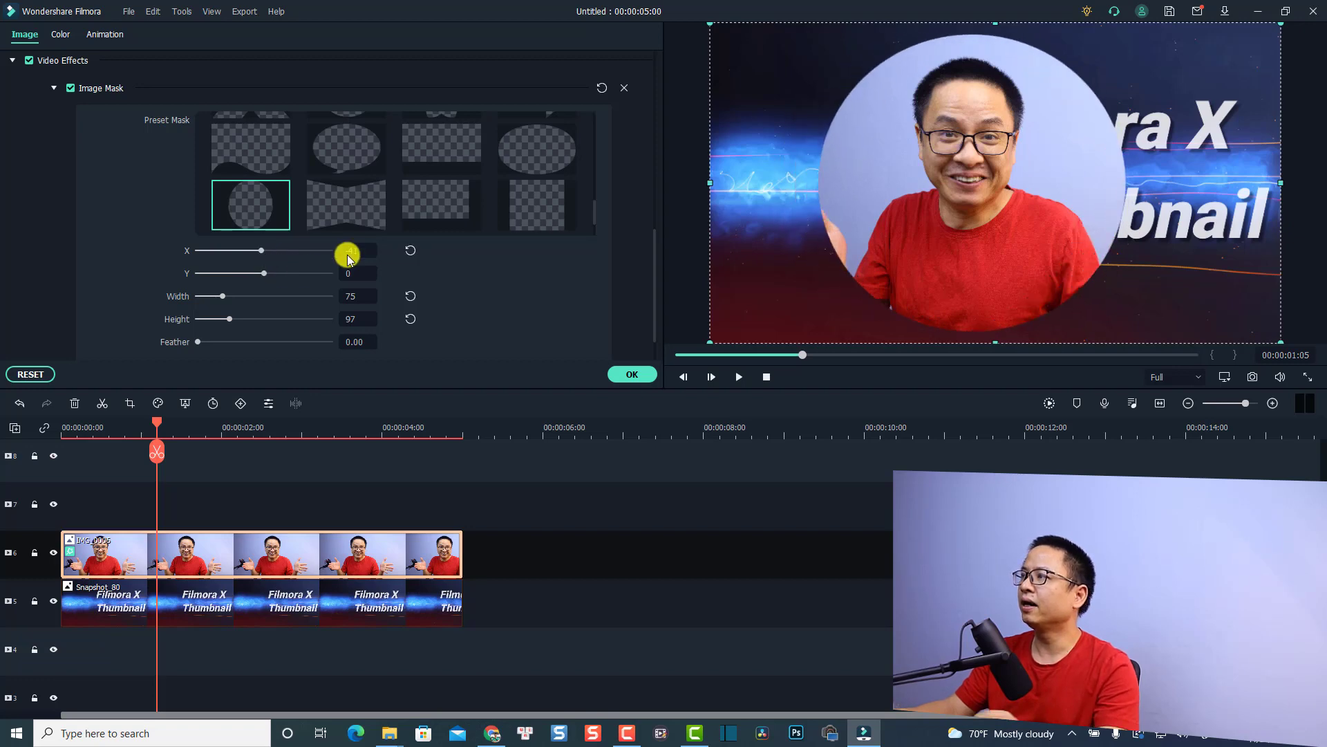
pyautogui.moveTo(1281, 23); pyautogui.dragTo(1099, 125)
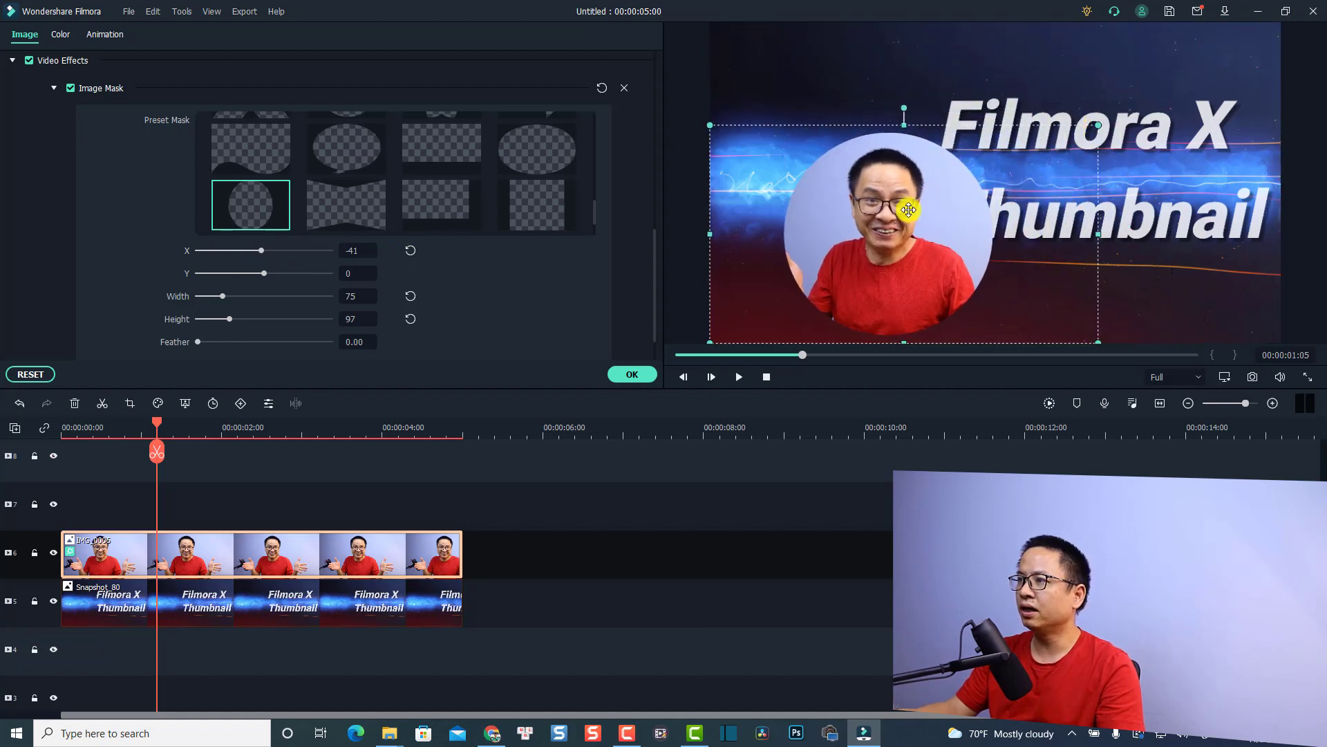
pyautogui.moveTo(876, 212); pyautogui.dragTo(834, 151)
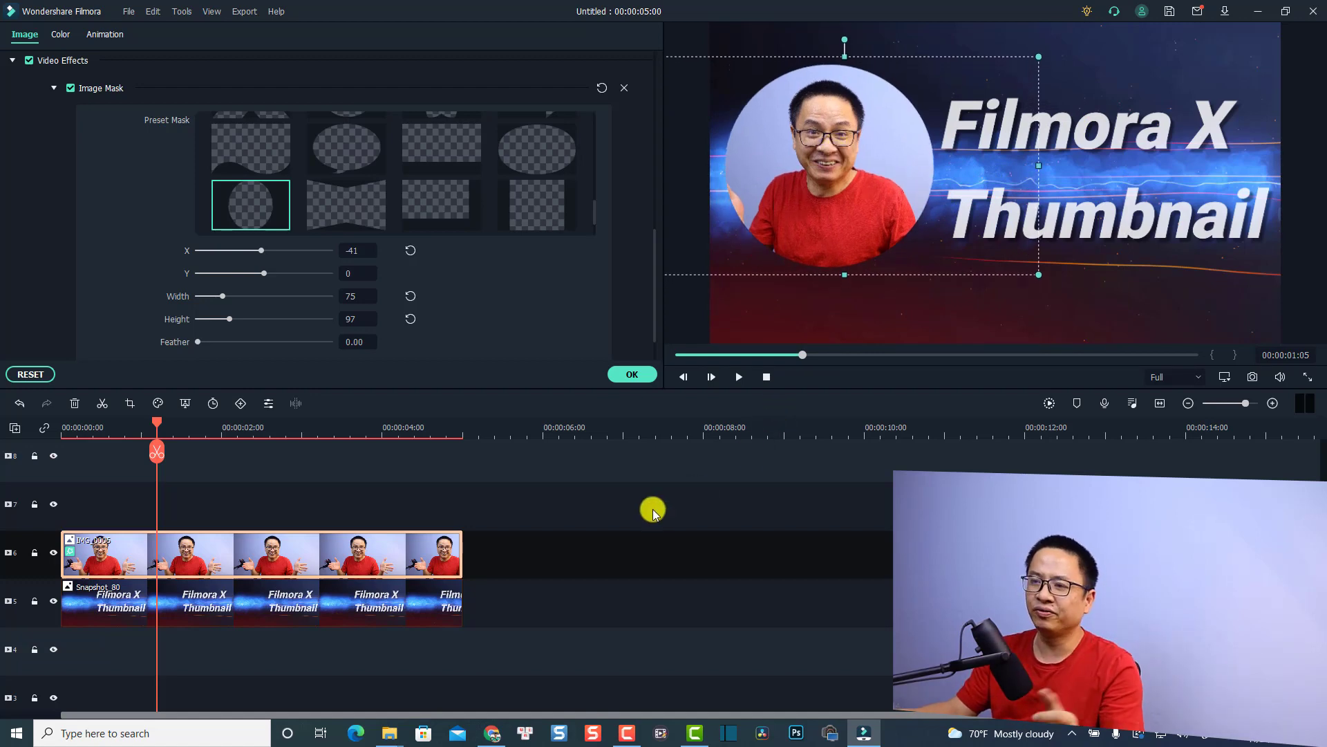
pyautogui.click(637, 378)
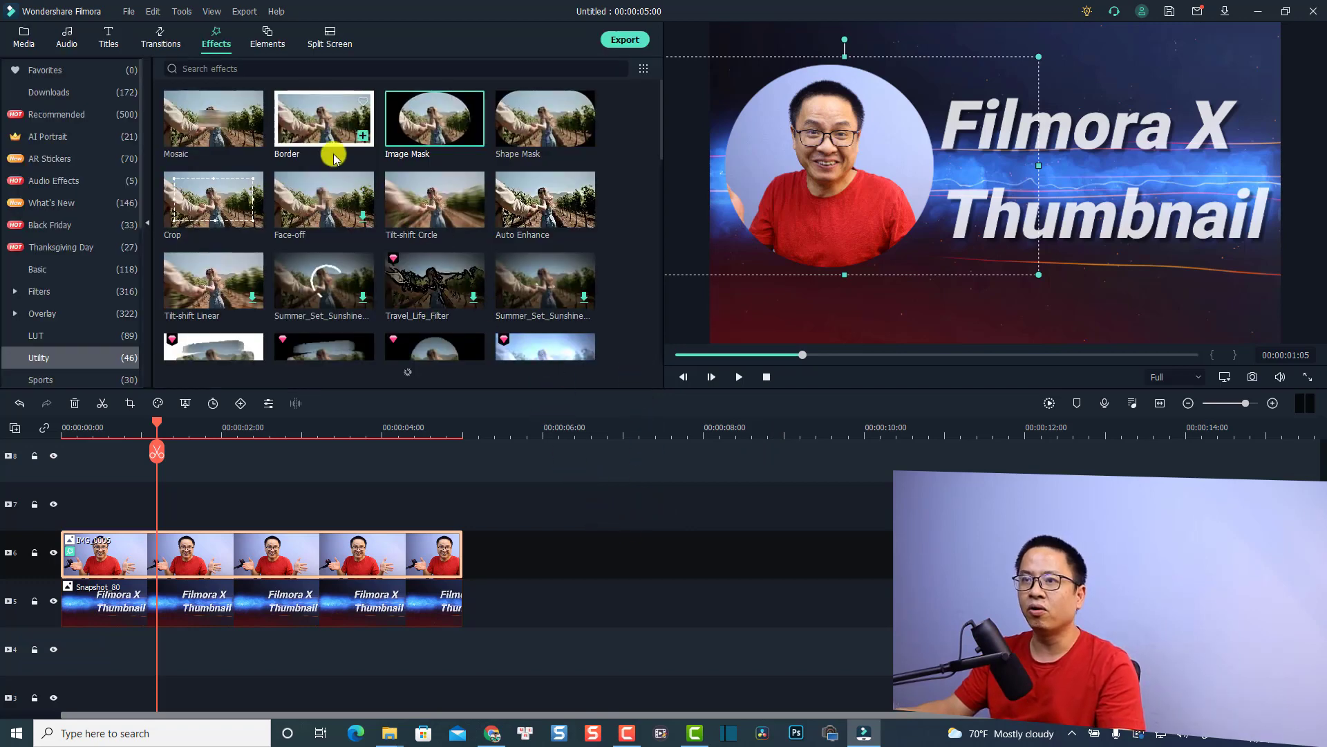
# - Add a white Border to the presenter circle and save a full-screen still as Snapshot_81
pyautogui.moveTo(315, 135); pyautogui.dragTo(118, 553)
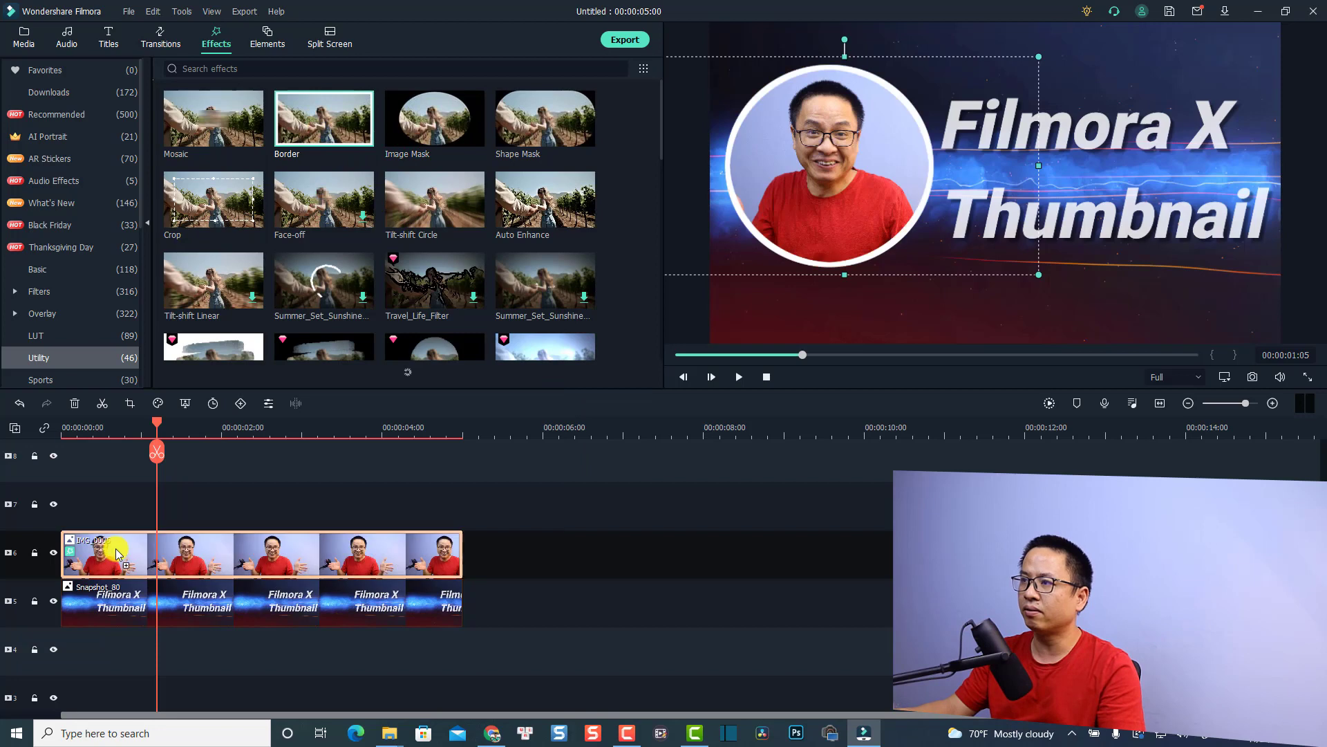
pyautogui.click(641, 539)
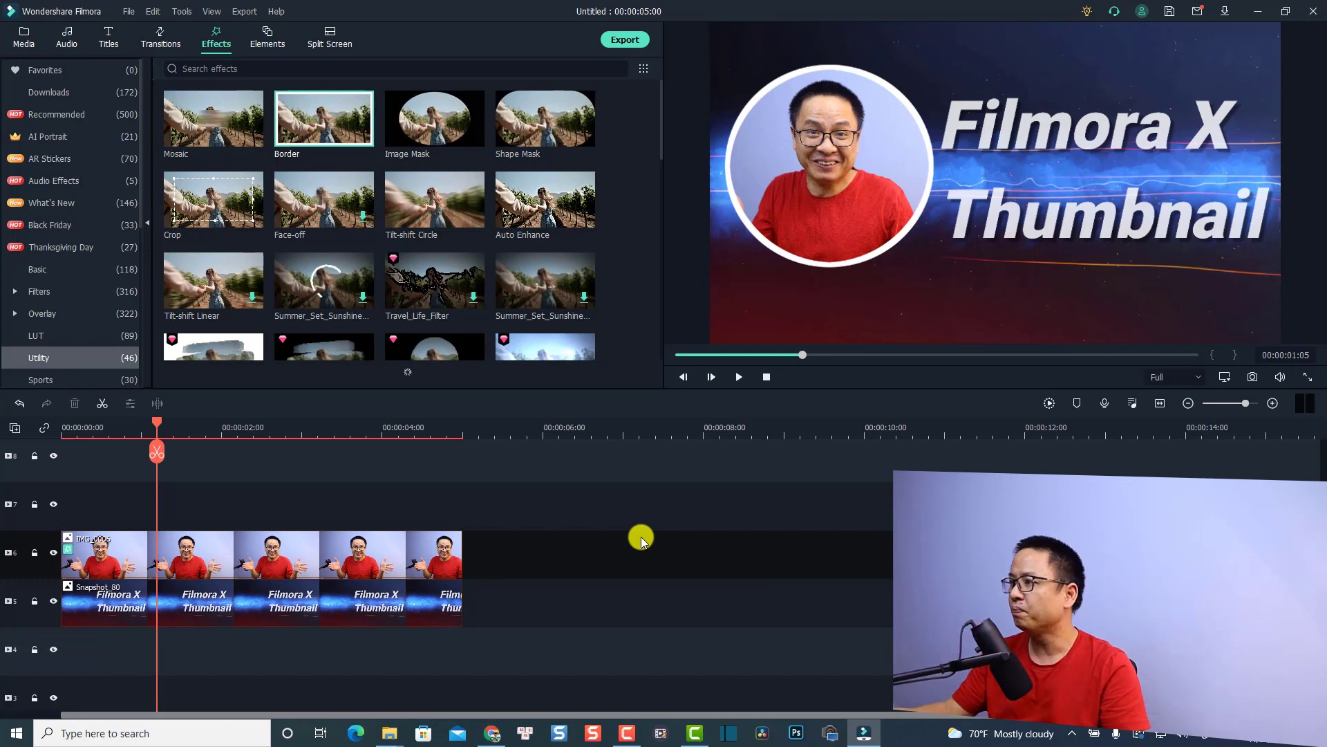
pyautogui.click(1306, 377)
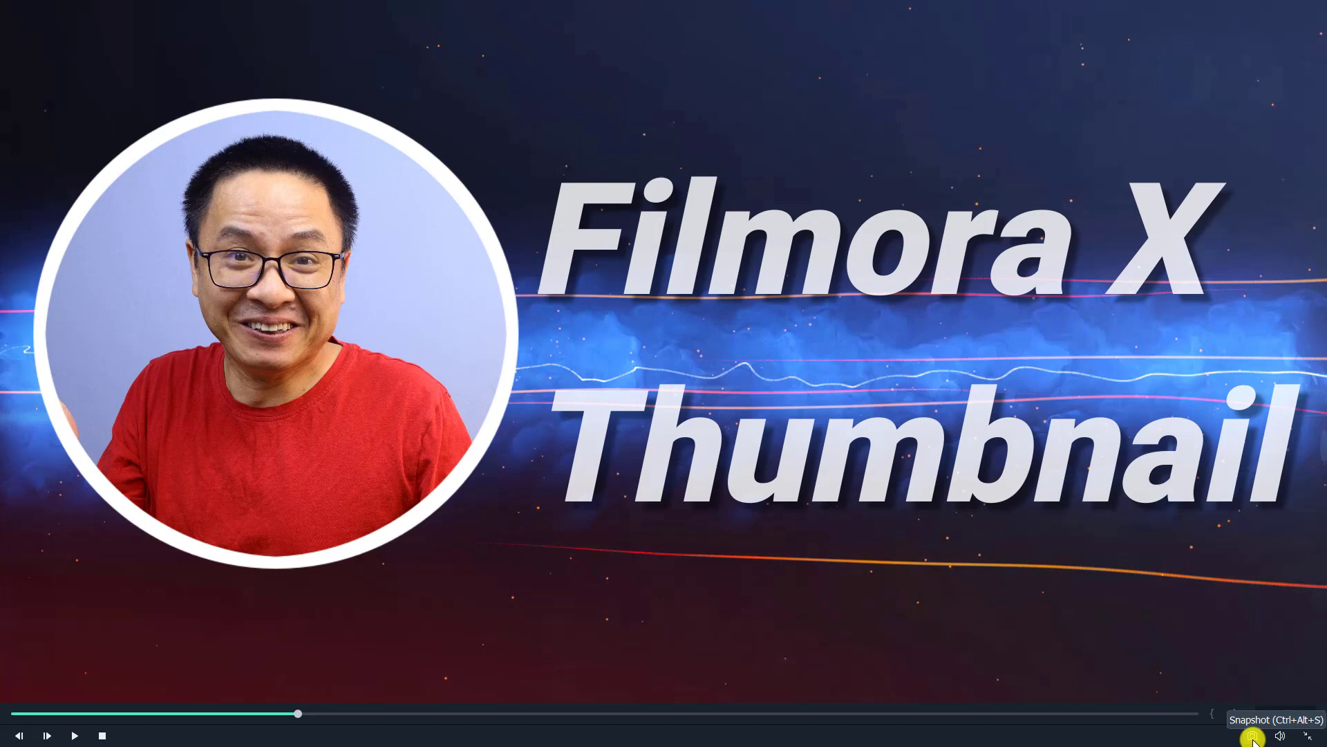
pyautogui.click(1252, 737)
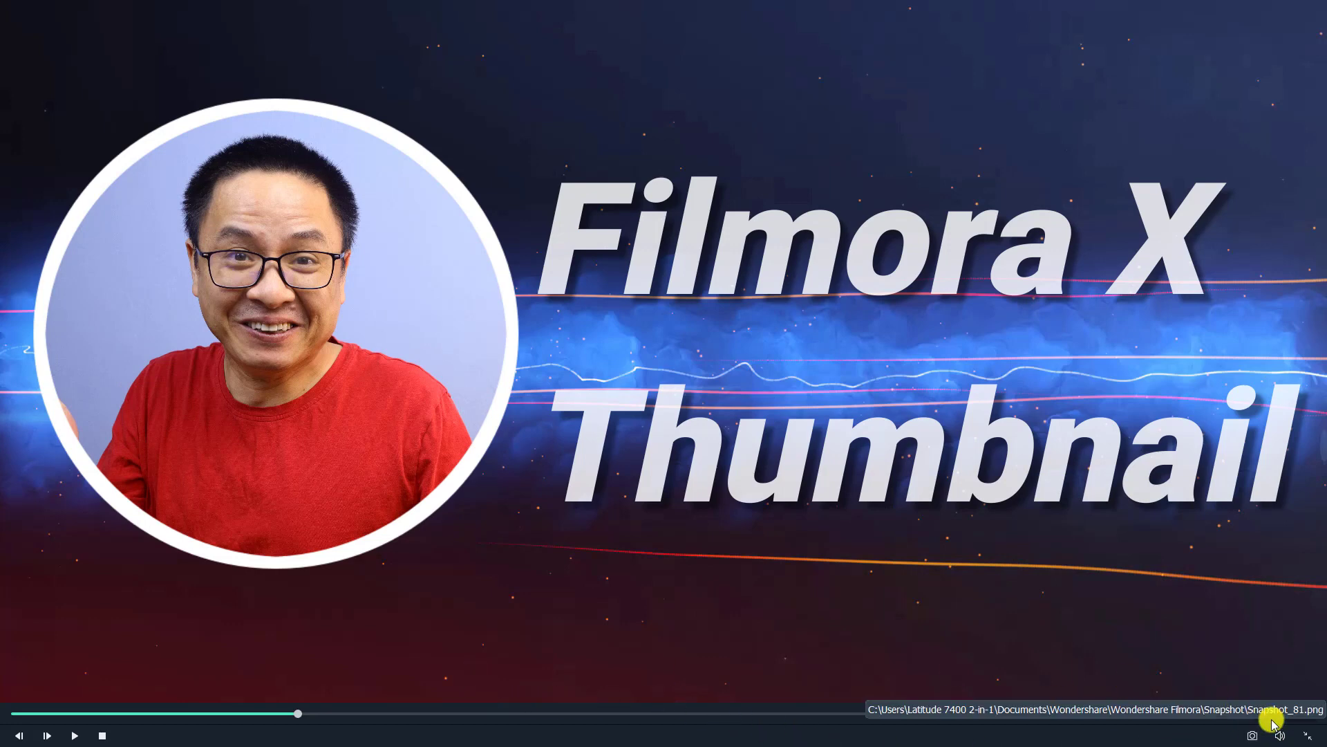
pyautogui.click(1308, 735)
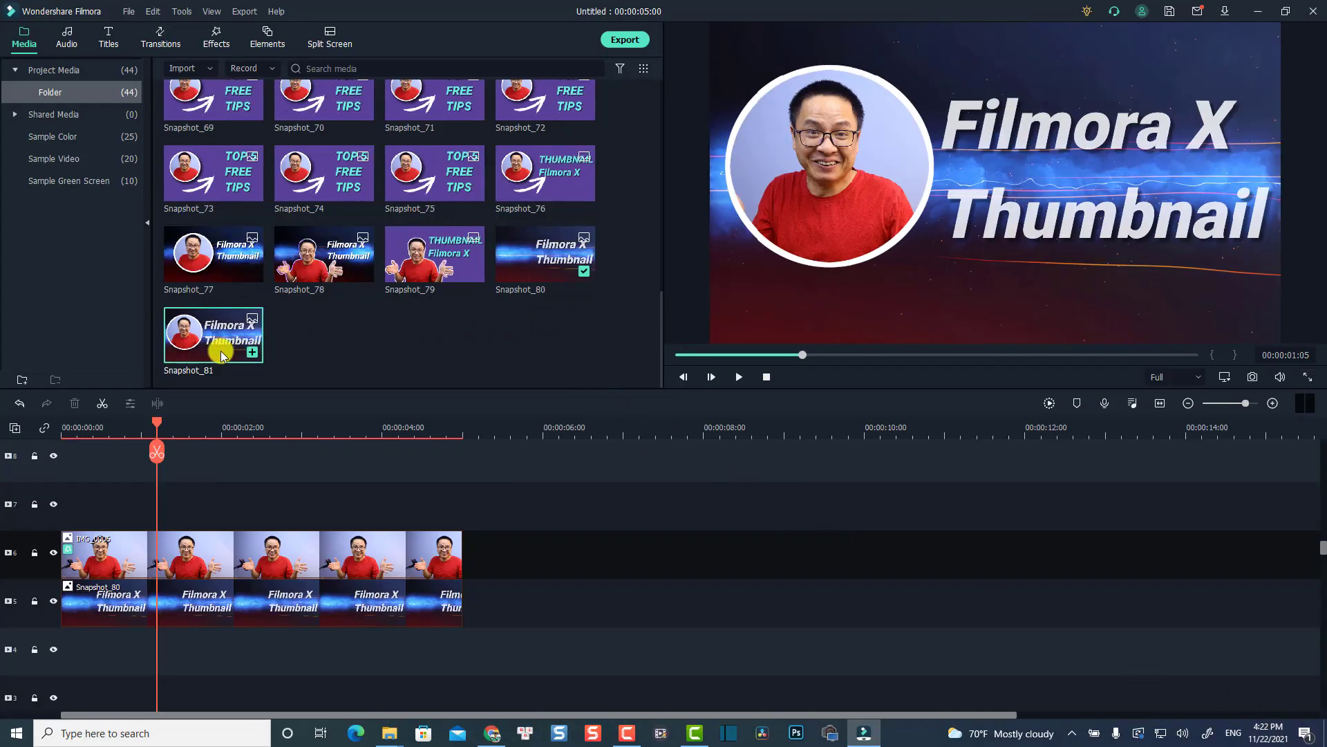
# - Reveal Snapshot_81 from the media library in File Explorer
pyautogui.rightClick(221, 356)
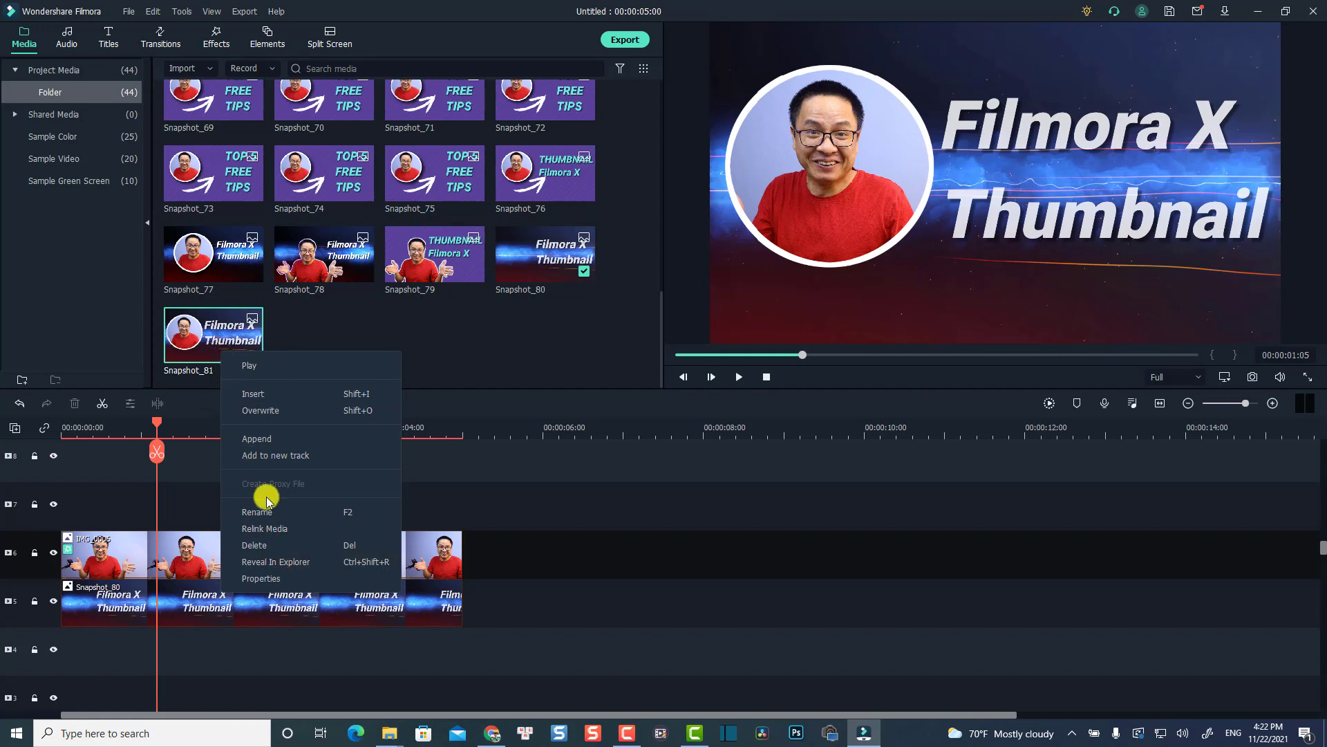
pyautogui.click(284, 564)
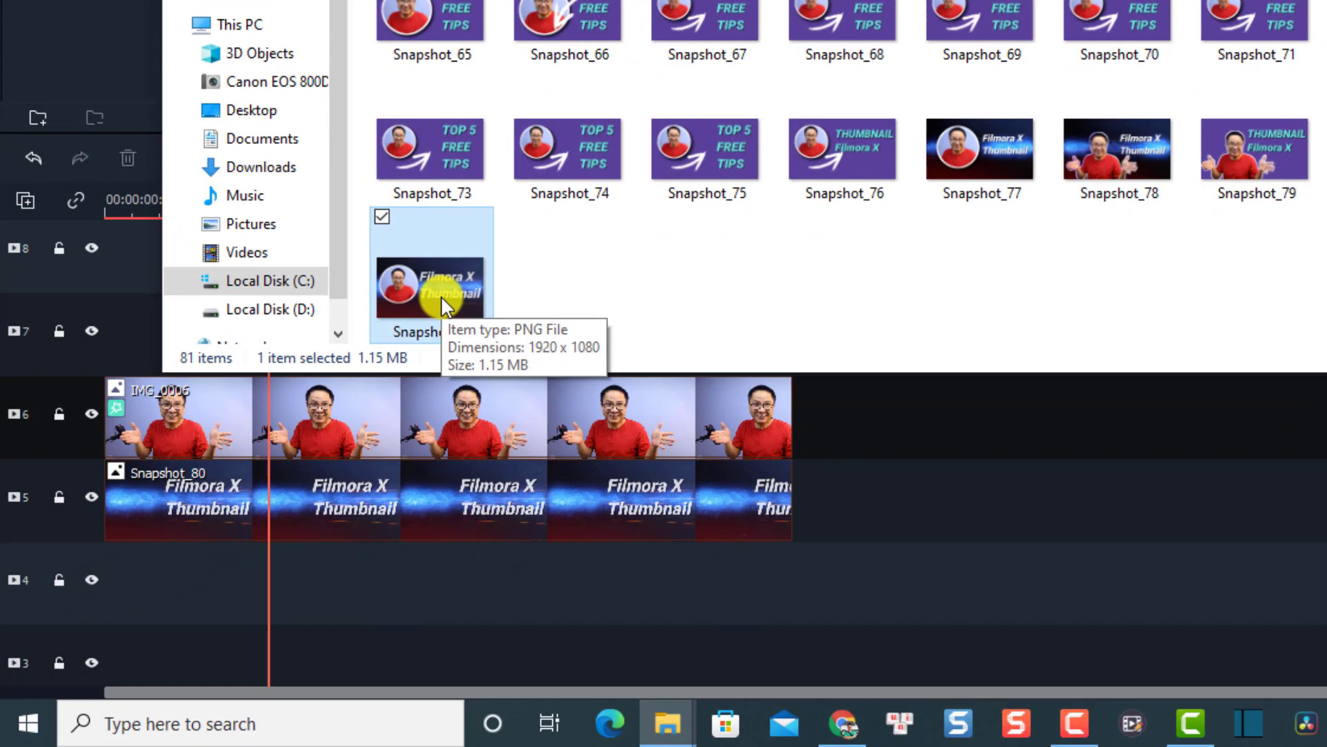
# - Open Snapshot_81.png from File Explorer in the Photos app
pyautogui.doubleClick(441, 297)
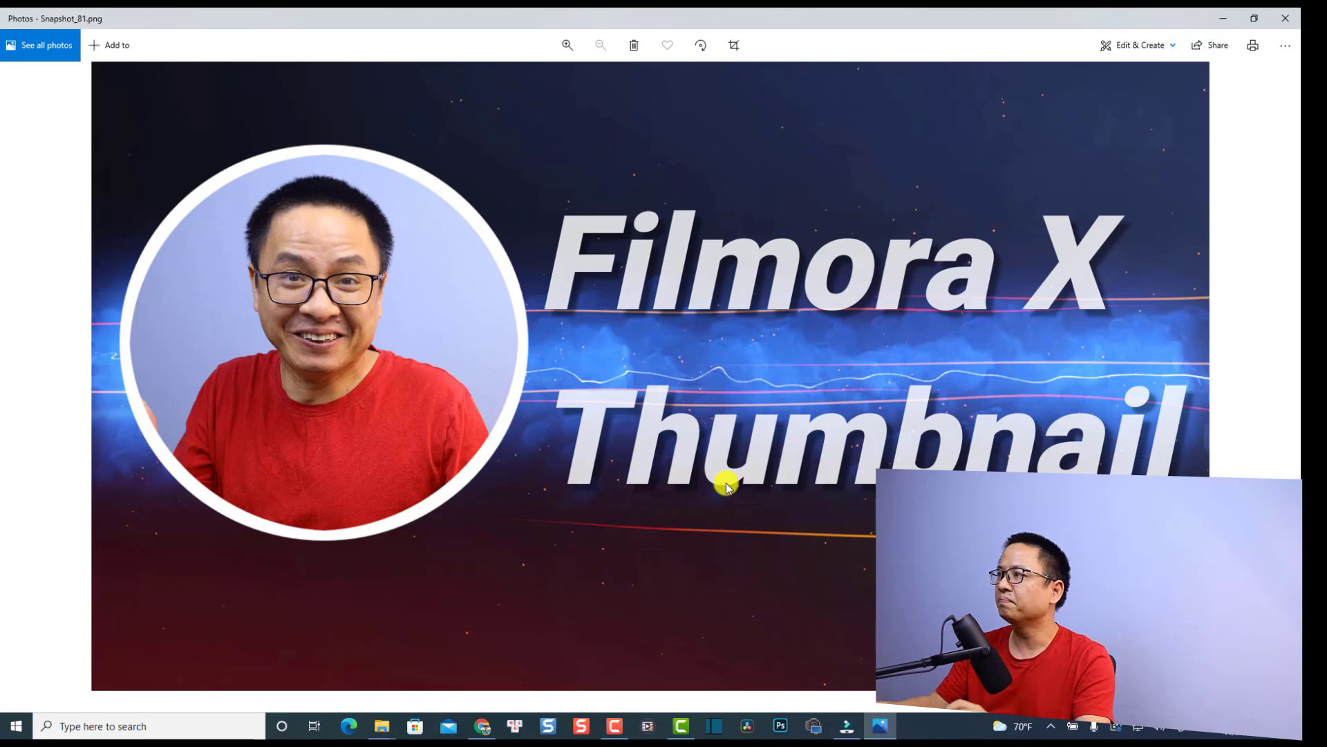
# - Close the image viewer and snapshot folder, then delete the circle effect from IMG_0006
pyautogui.click(1286, 18)
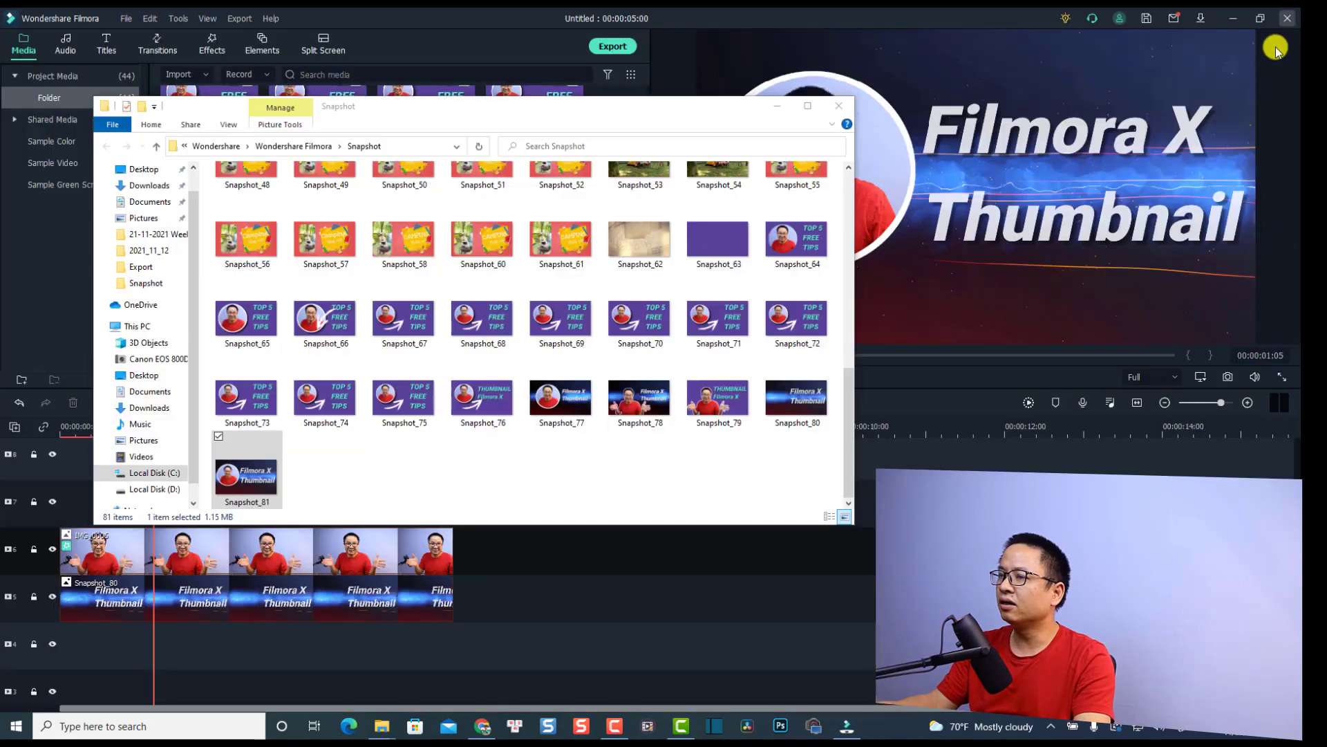
pyautogui.click(839, 105)
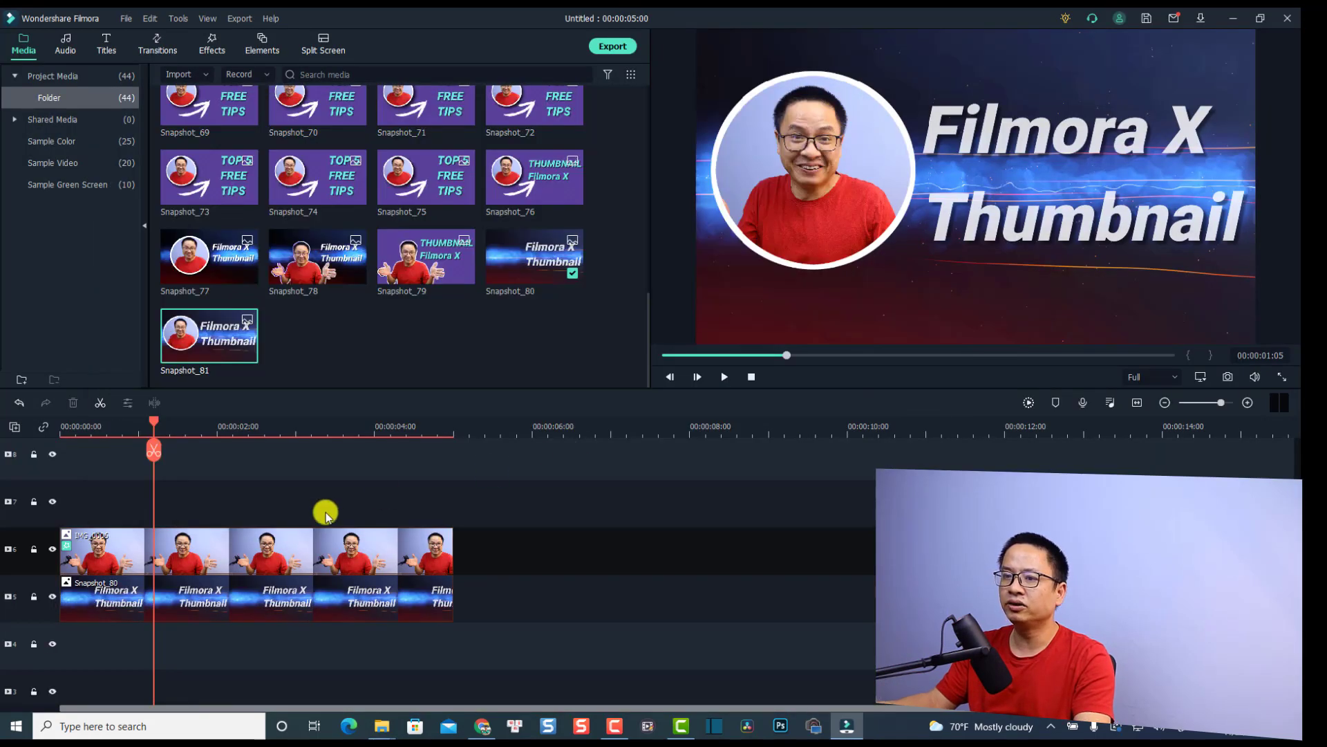
pyautogui.click(219, 558)
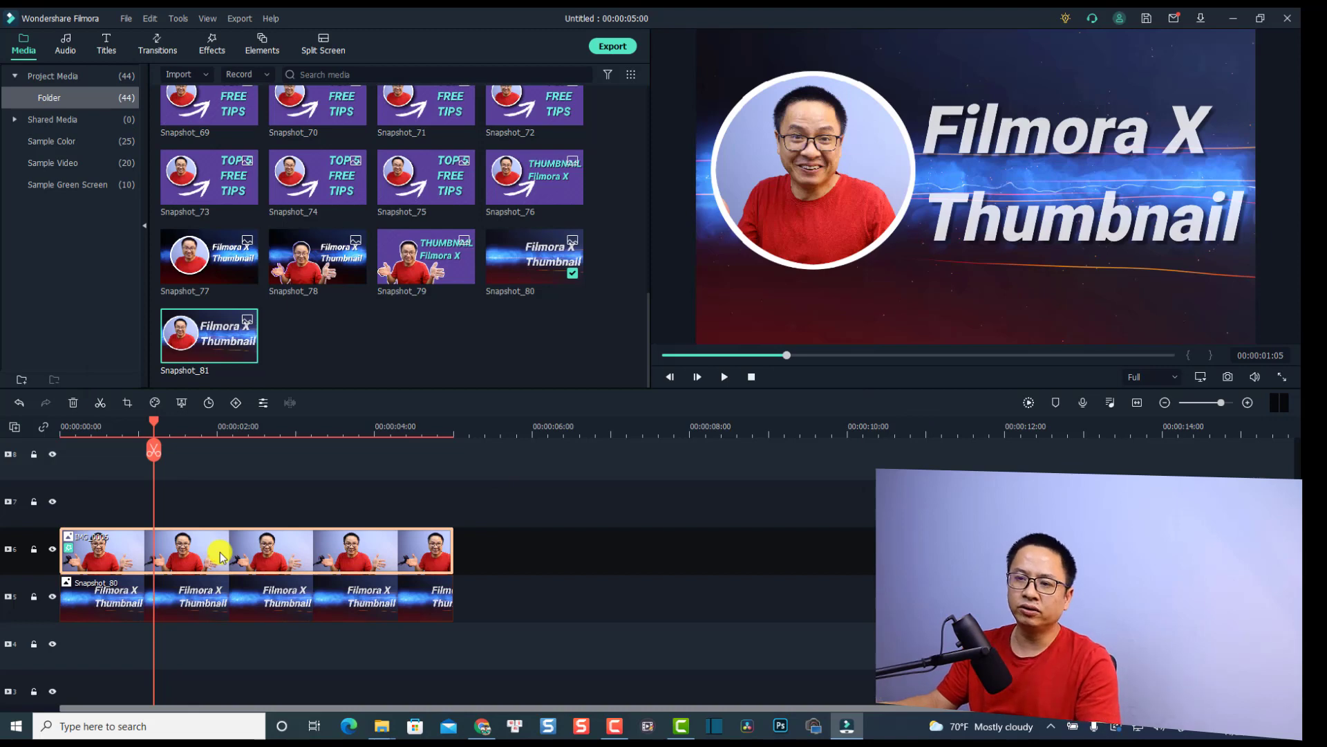
pyautogui.scroll(-1, 164, 551)
pyautogui.rightClick(170, 558)
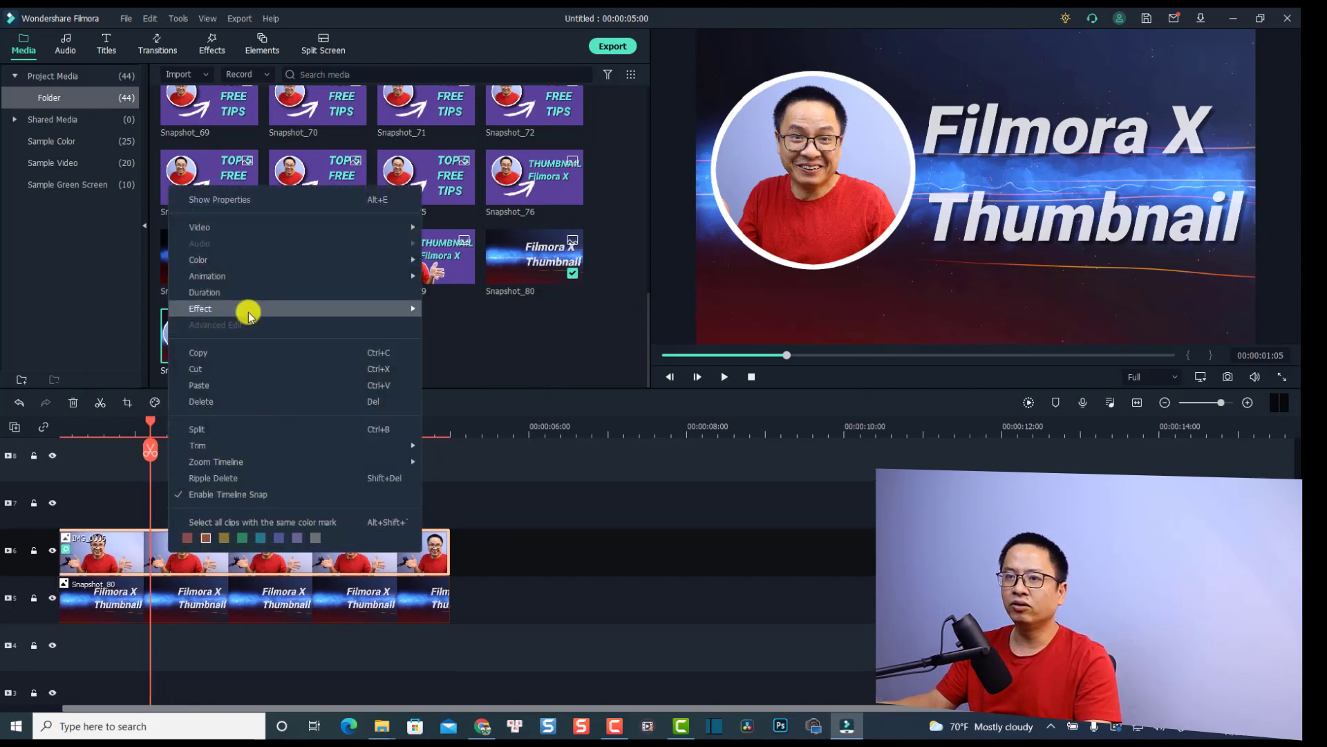
pyautogui.moveTo(249, 314)
pyautogui.click(477, 341)
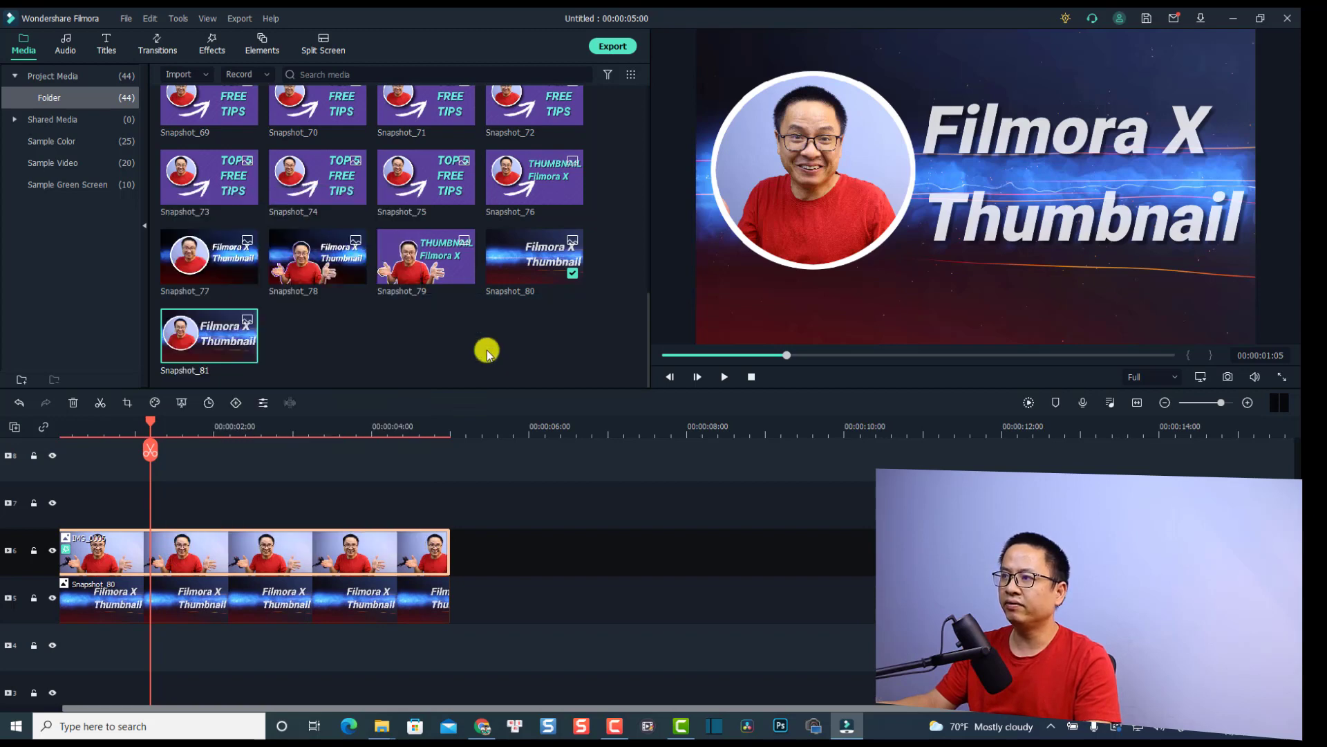
# - Apply the AI Portrait Human Segmentation effect to the IMG_0006 presenter clip
pyautogui.click(529, 551)
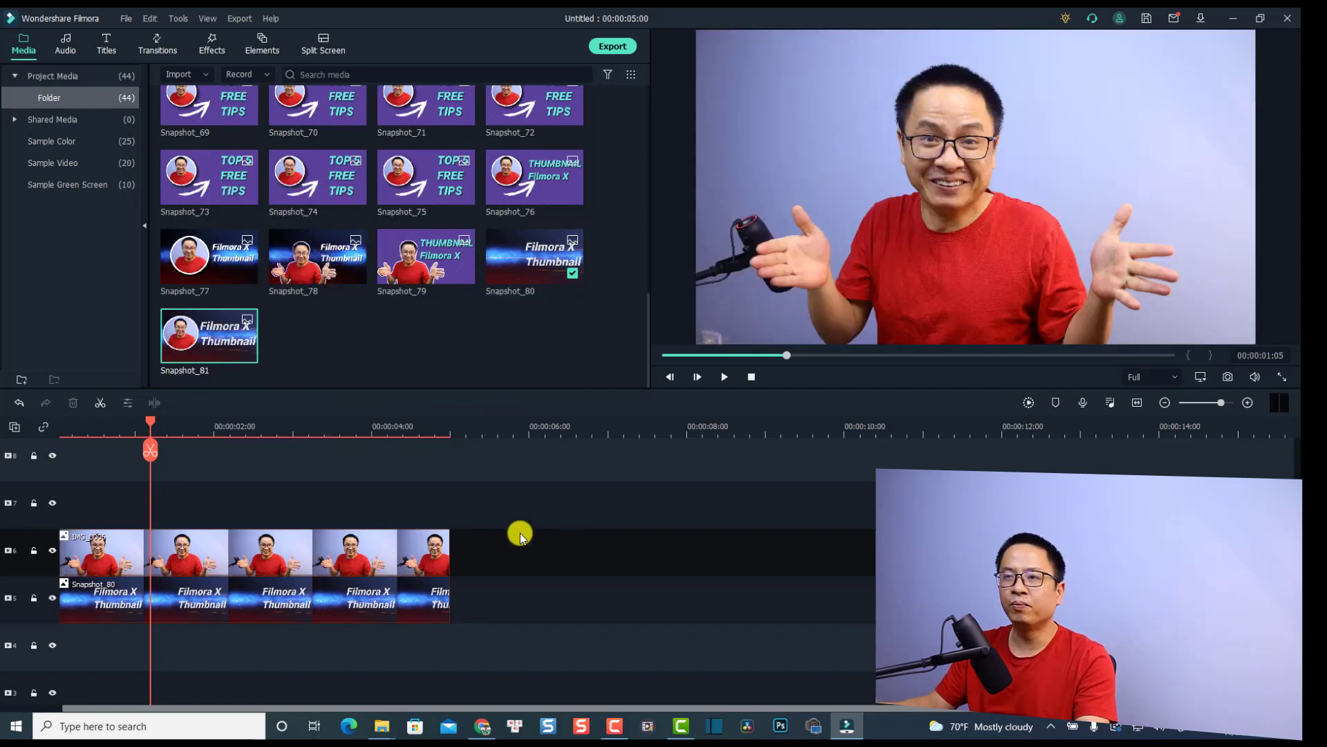
pyautogui.click(204, 43)
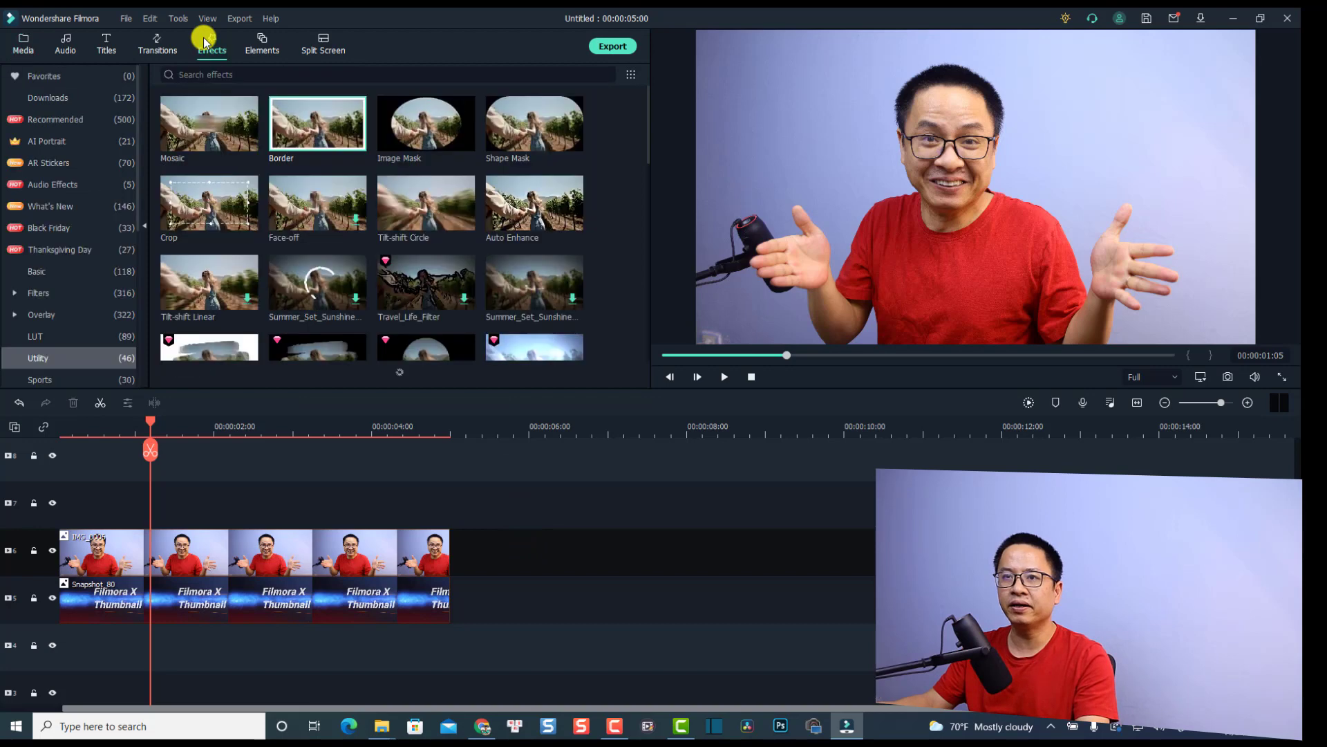
pyautogui.click(50, 142)
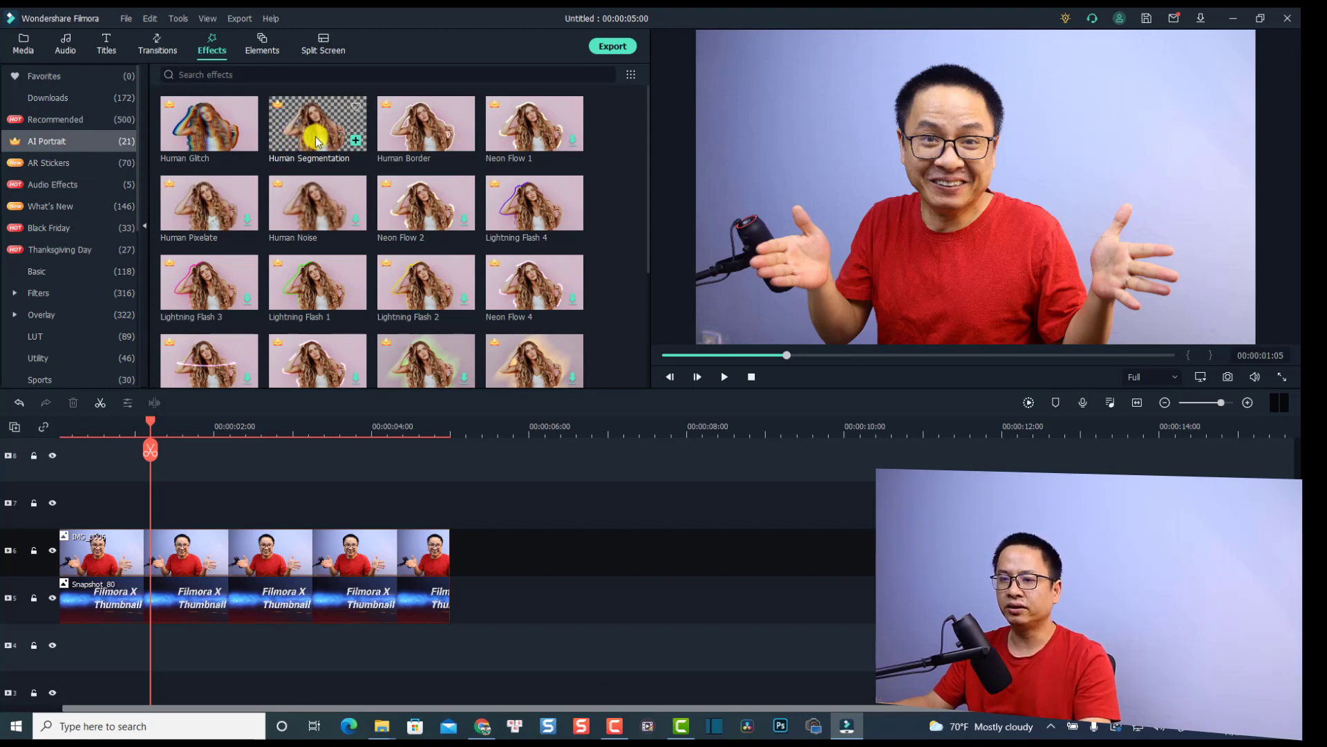
pyautogui.moveTo(315, 140); pyautogui.dragTo(119, 554)
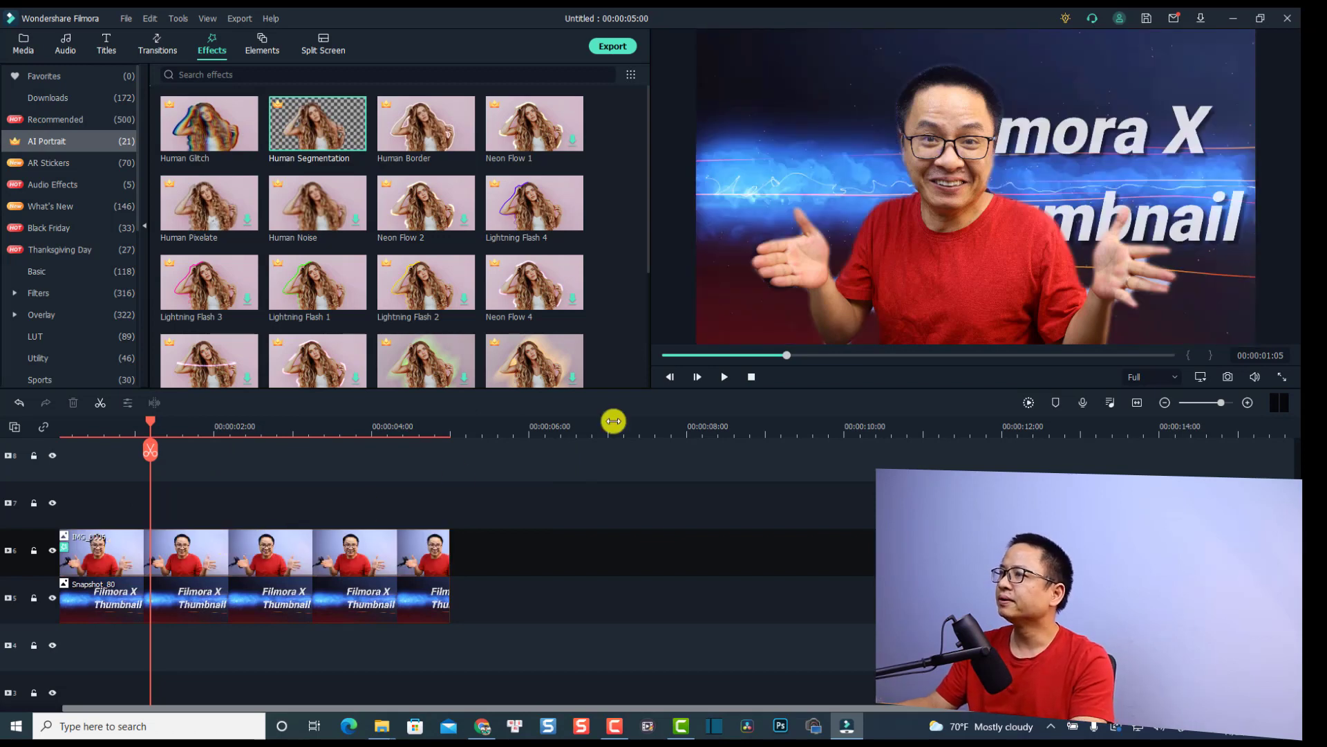
# - Set the Human Segmentation edge thickness to 4.17 and edge feather to 1.46
pyautogui.doubleClick(133, 561)
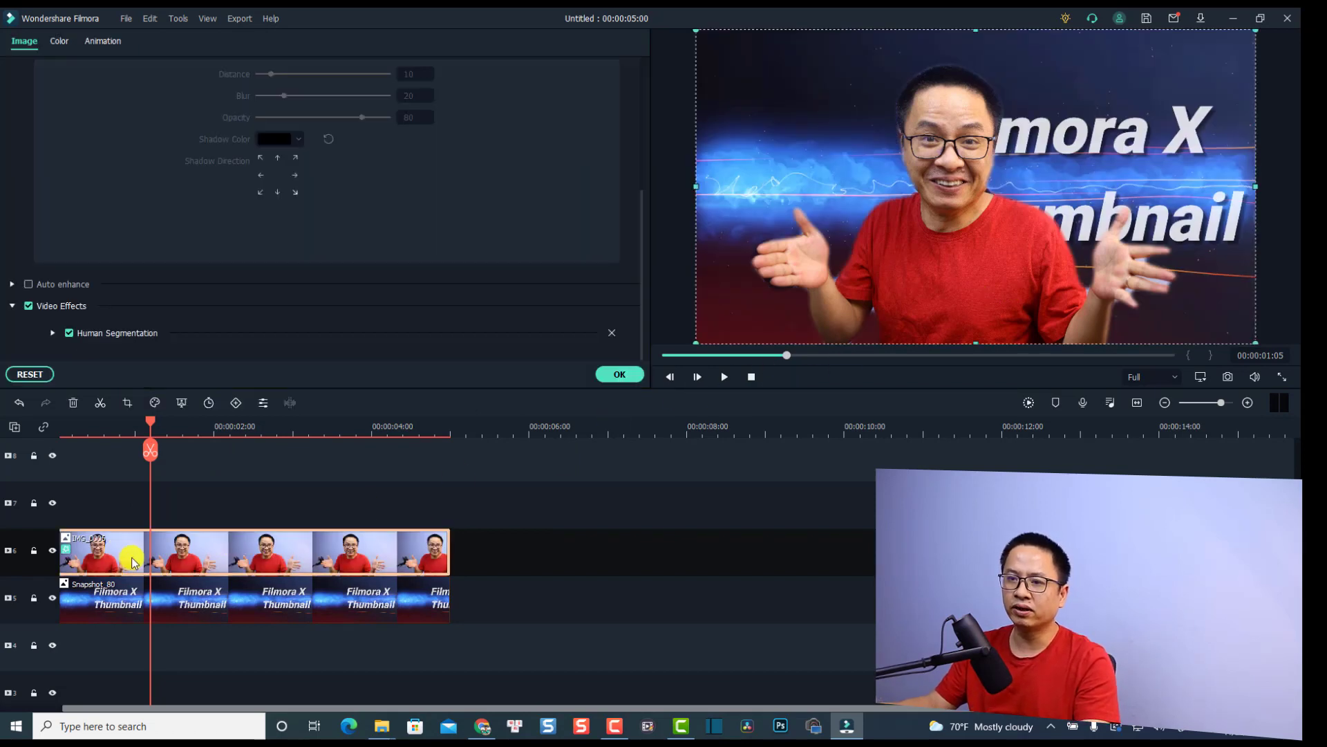
pyautogui.click(52, 334)
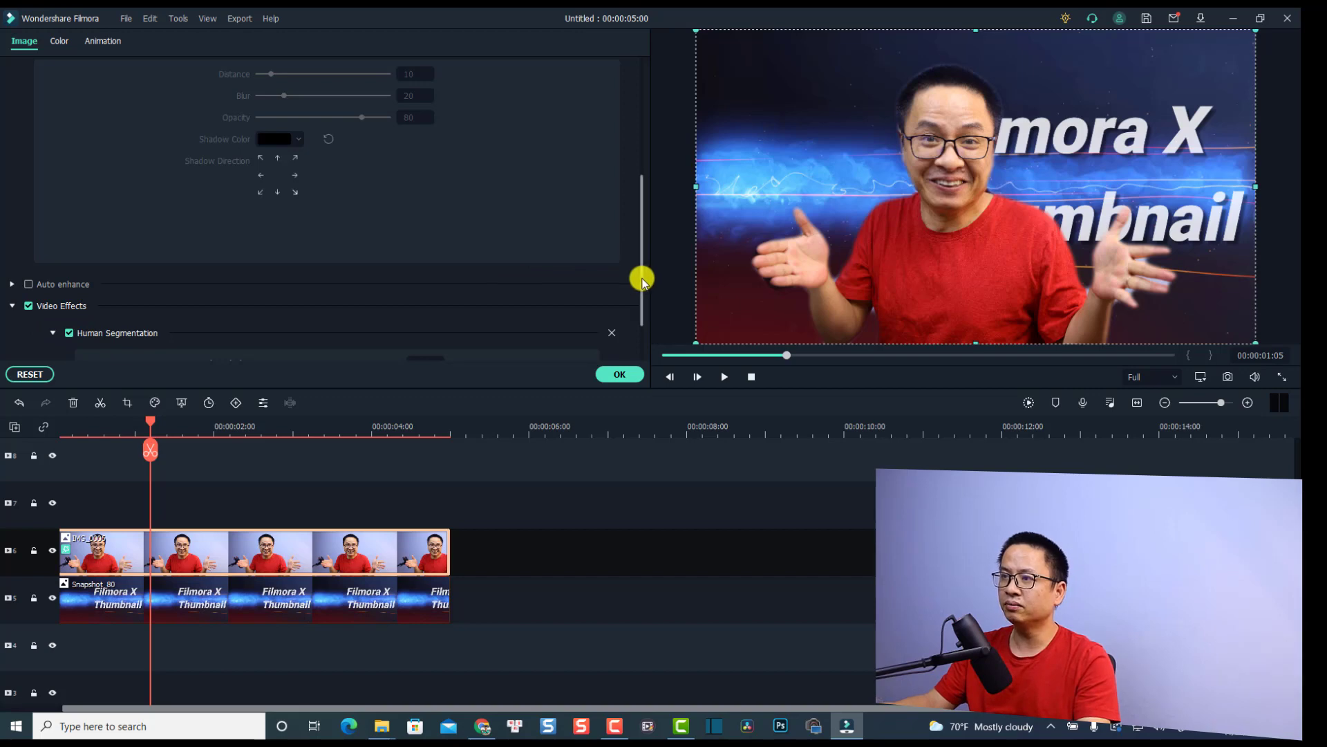
pyautogui.moveTo(641, 280); pyautogui.dragTo(640, 318)
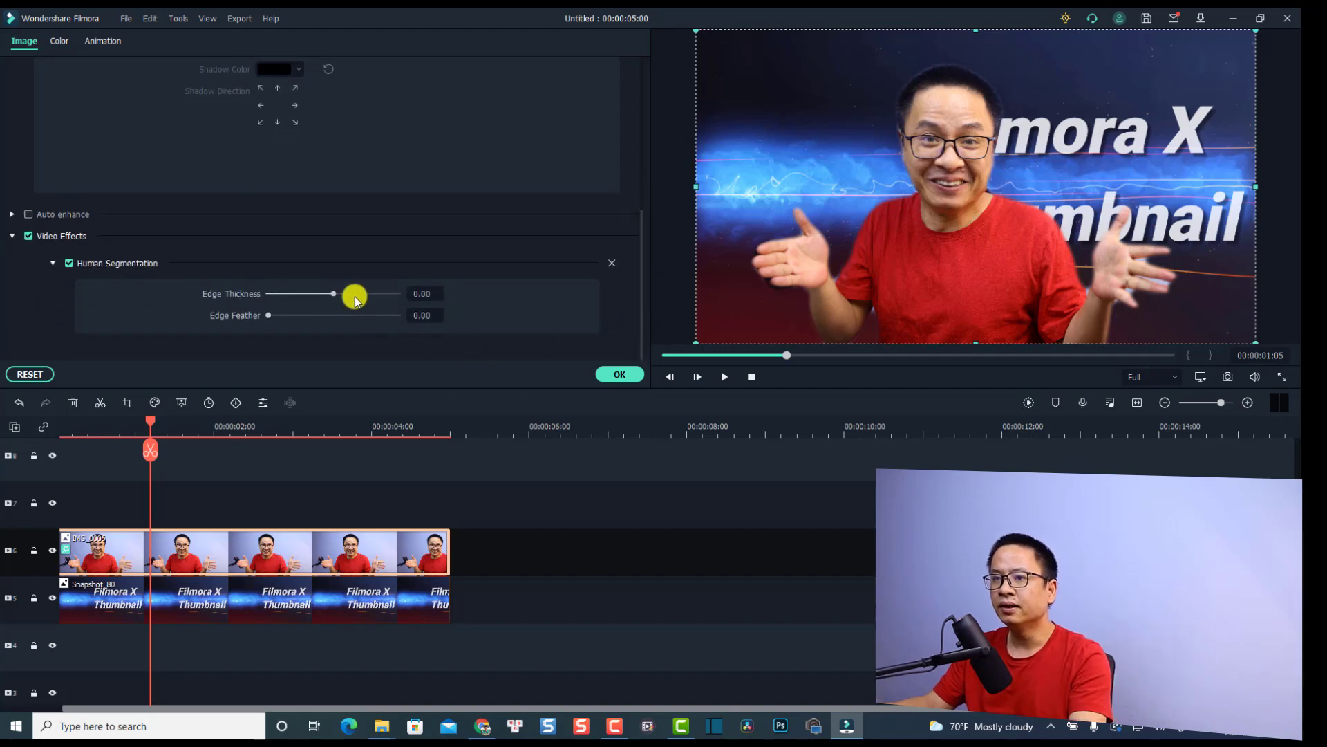
pyautogui.moveTo(336, 295); pyautogui.dragTo(338, 298)
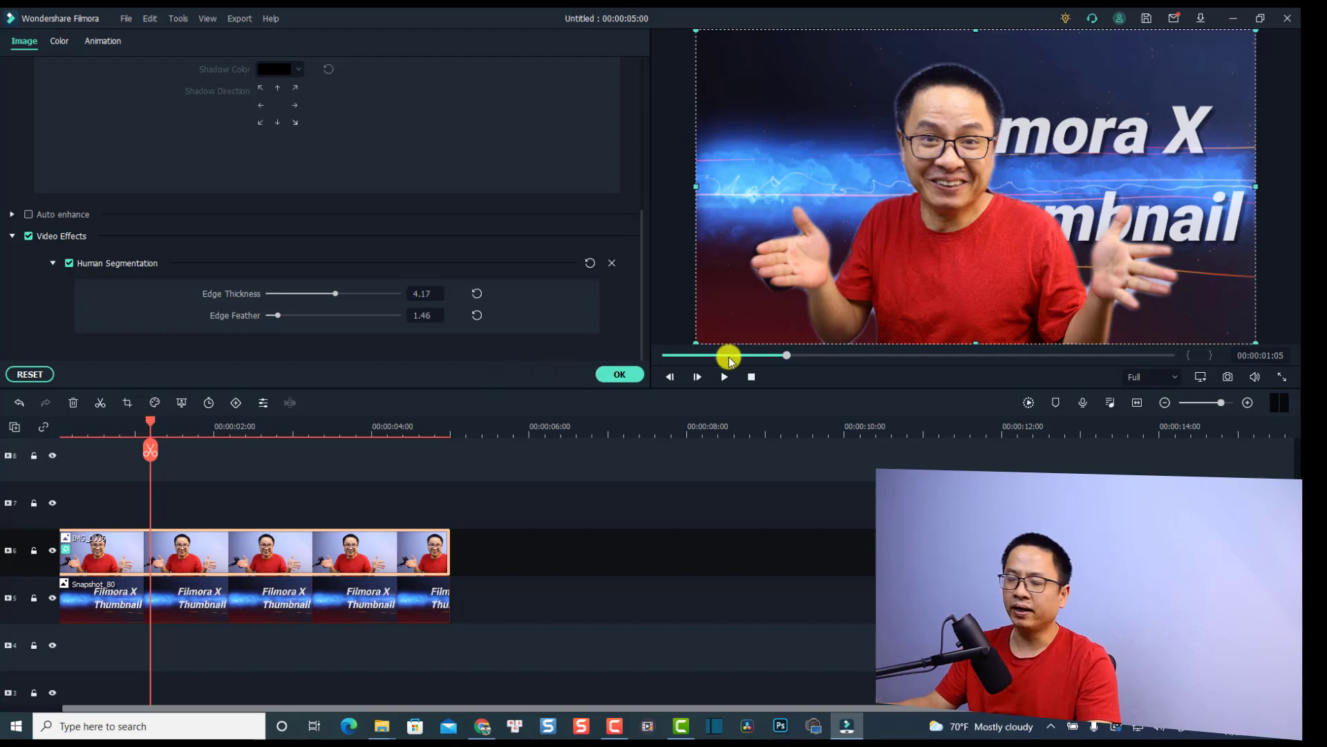
# - Shrink the presenter, place him left of the 'Filmora X Thumbnail' title, and confirm
pyautogui.moveTo(1005, 287); pyautogui.dragTo(929, 288)
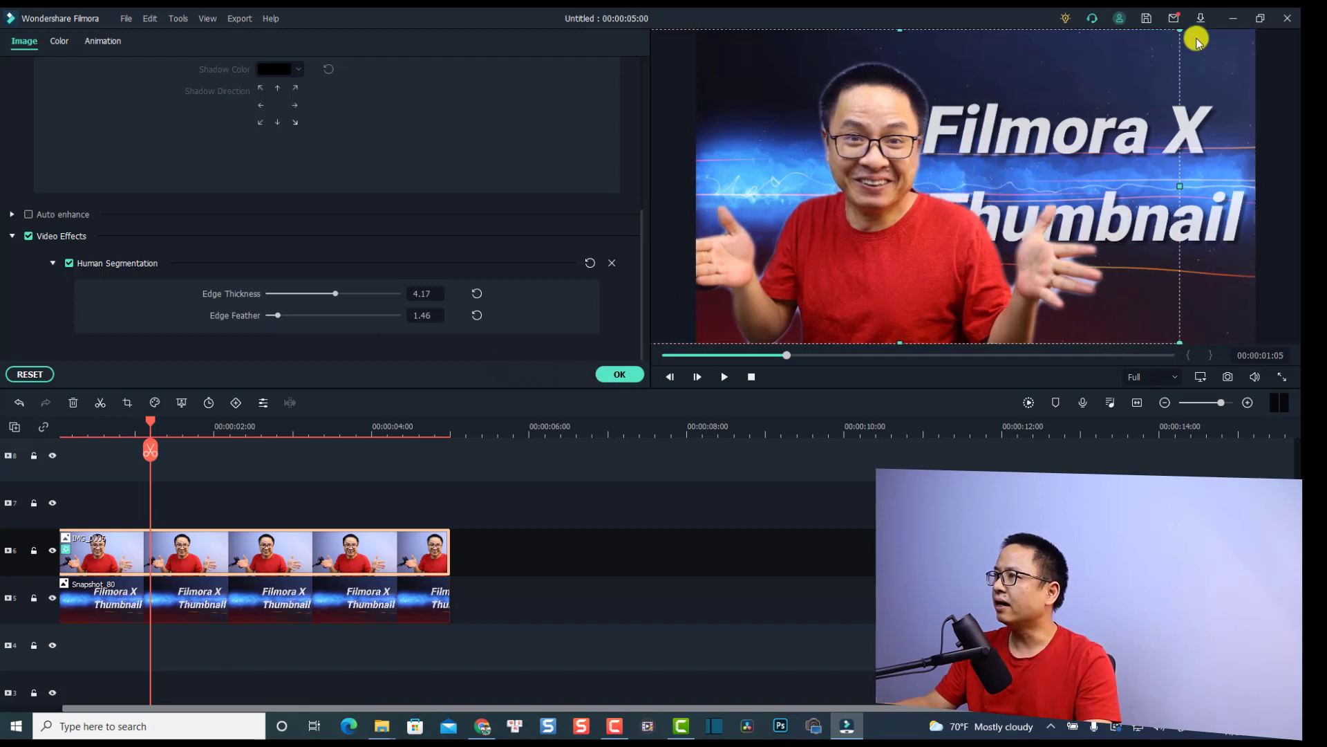
pyautogui.moveTo(1180, 32); pyautogui.dragTo(1071, 90)
pyautogui.moveTo(839, 268); pyautogui.dragTo(873, 265)
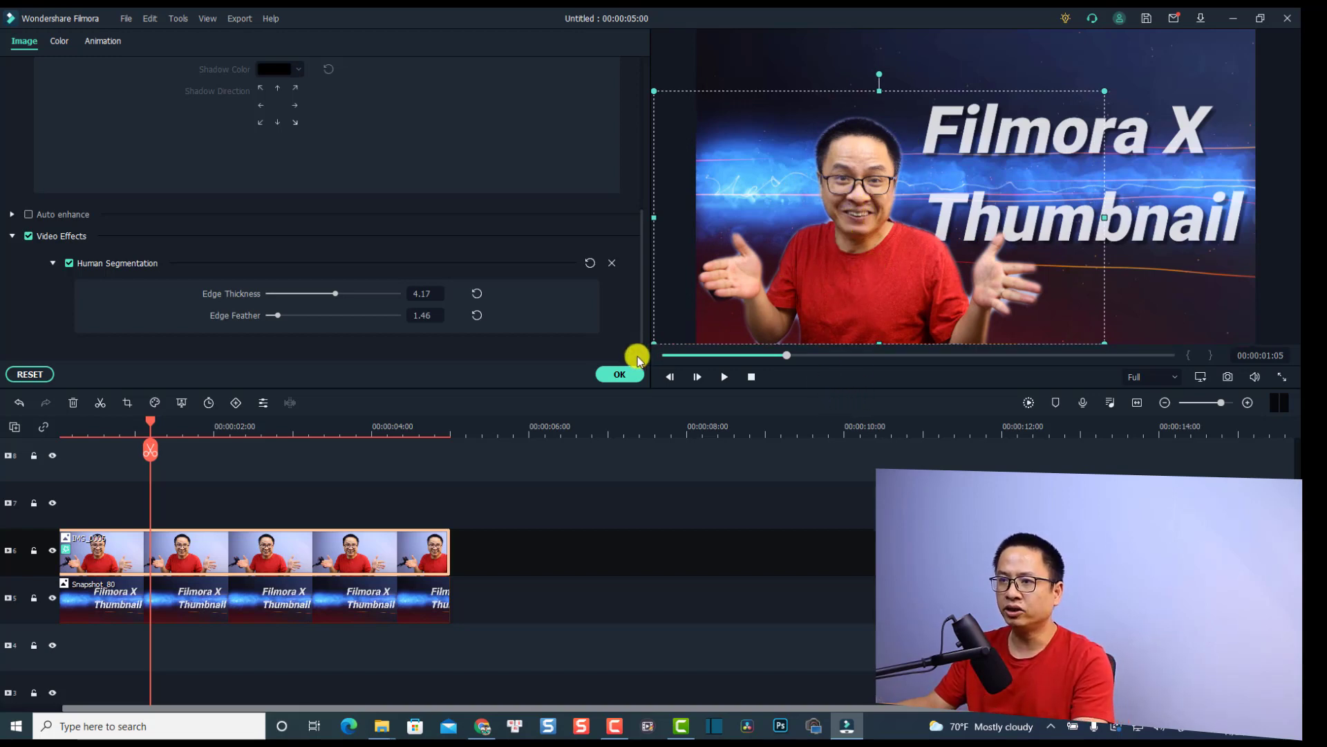
pyautogui.click(620, 375)
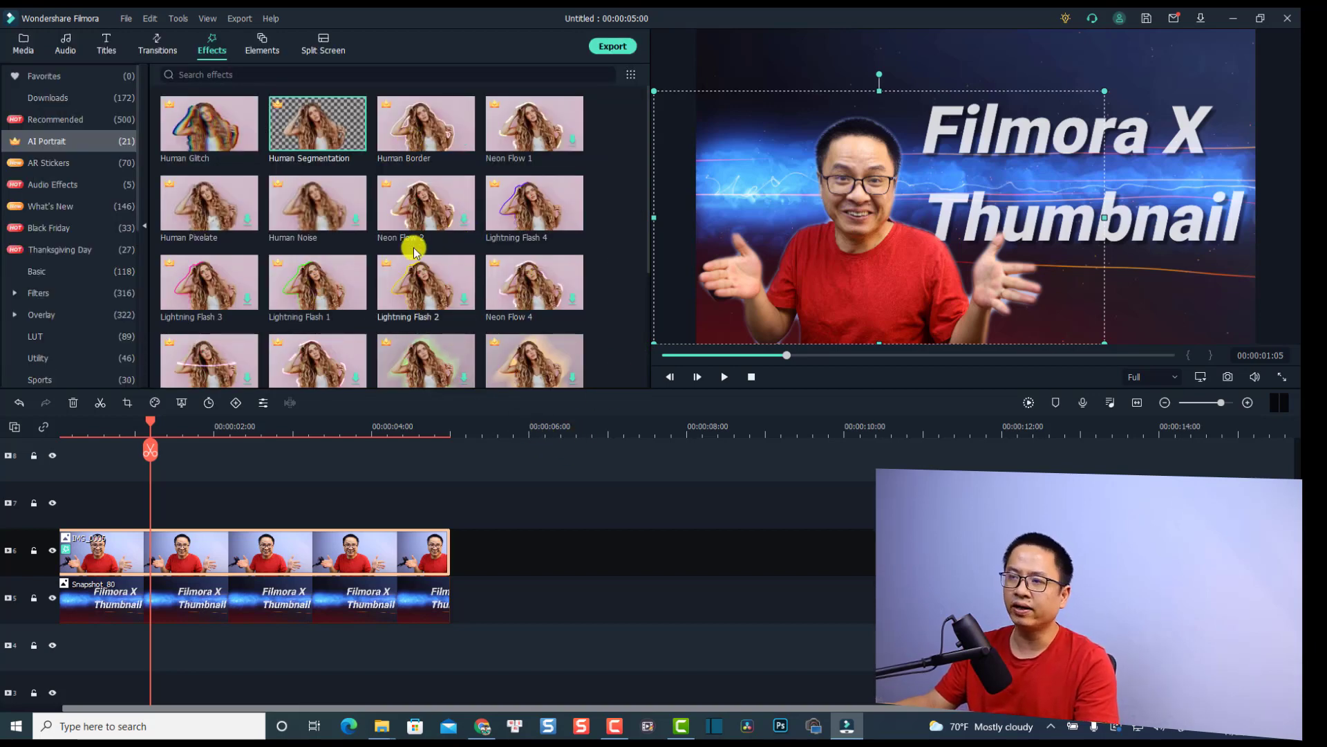
# - Add a Human Border white outline to IMG_0006 and save the full-screen frame as Snapshot_82
pyautogui.moveTo(422, 143); pyautogui.dragTo(65, 550)
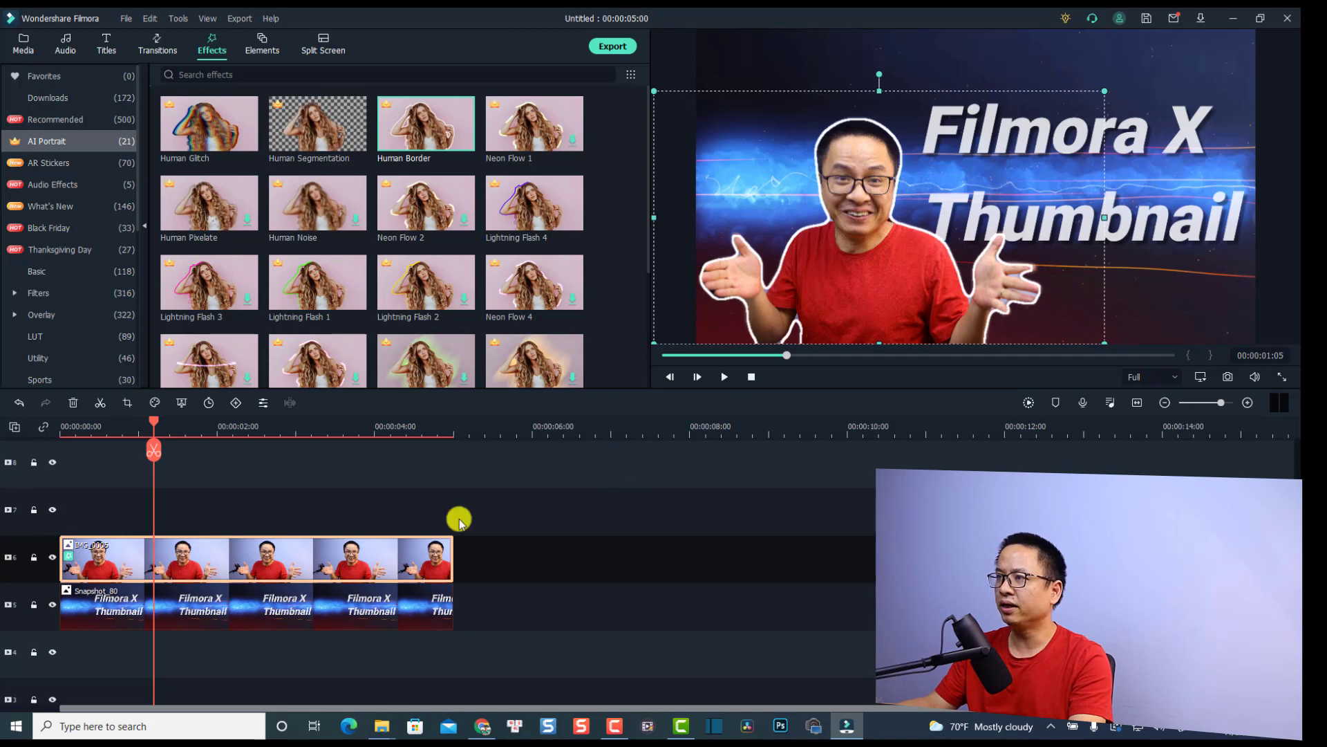
pyautogui.click(795, 525)
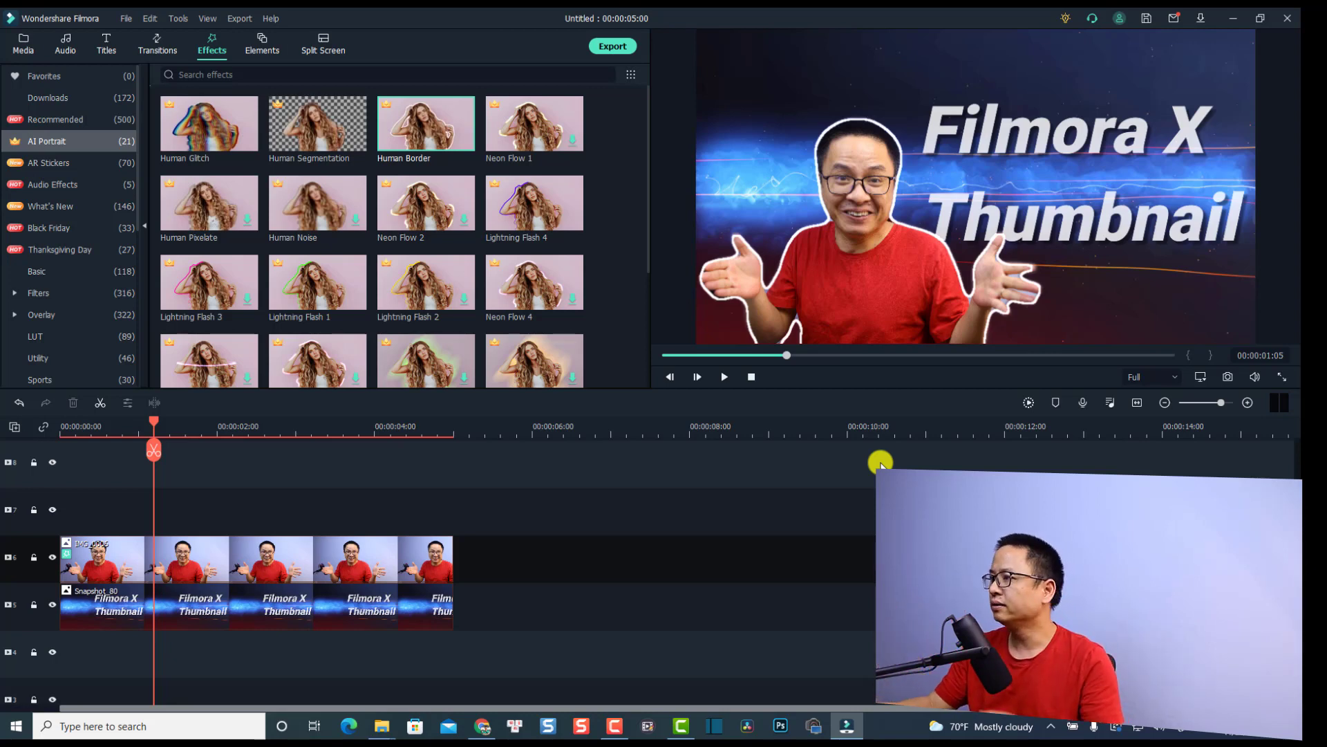
pyautogui.click(1287, 379)
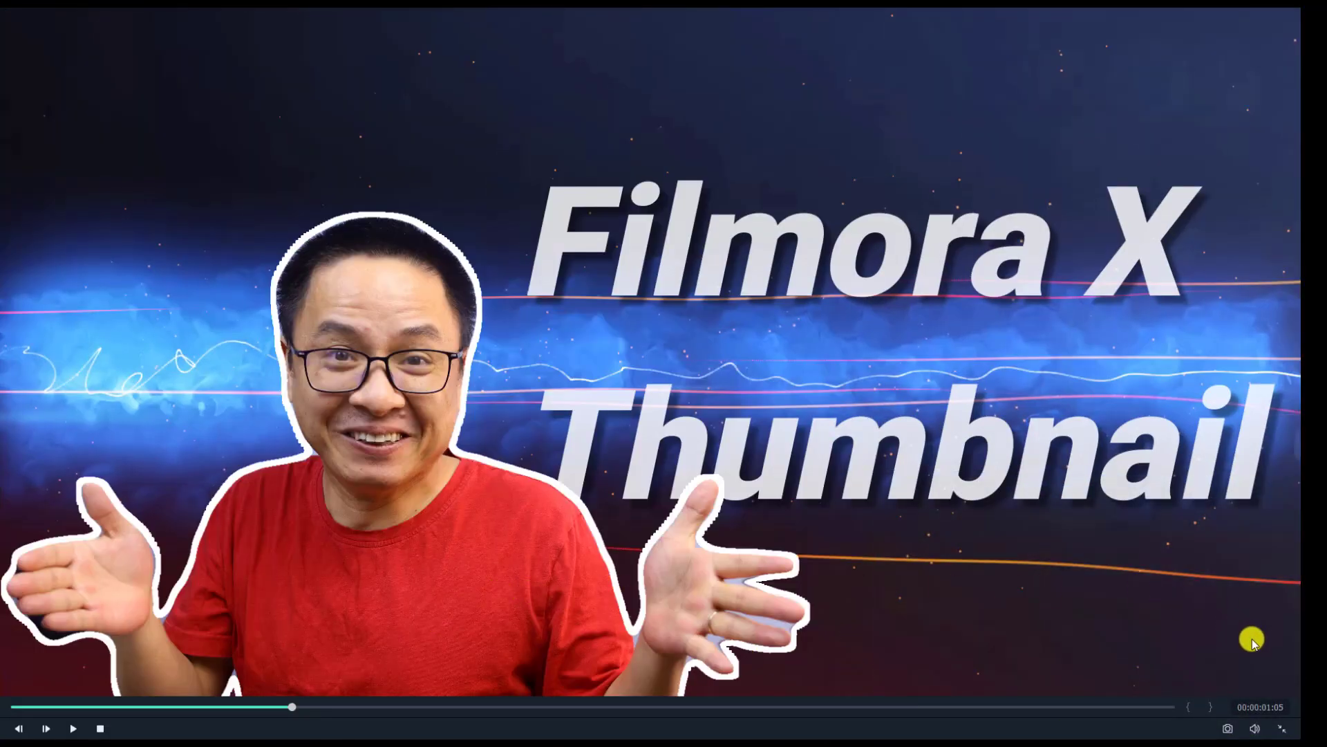
pyautogui.click(1228, 730)
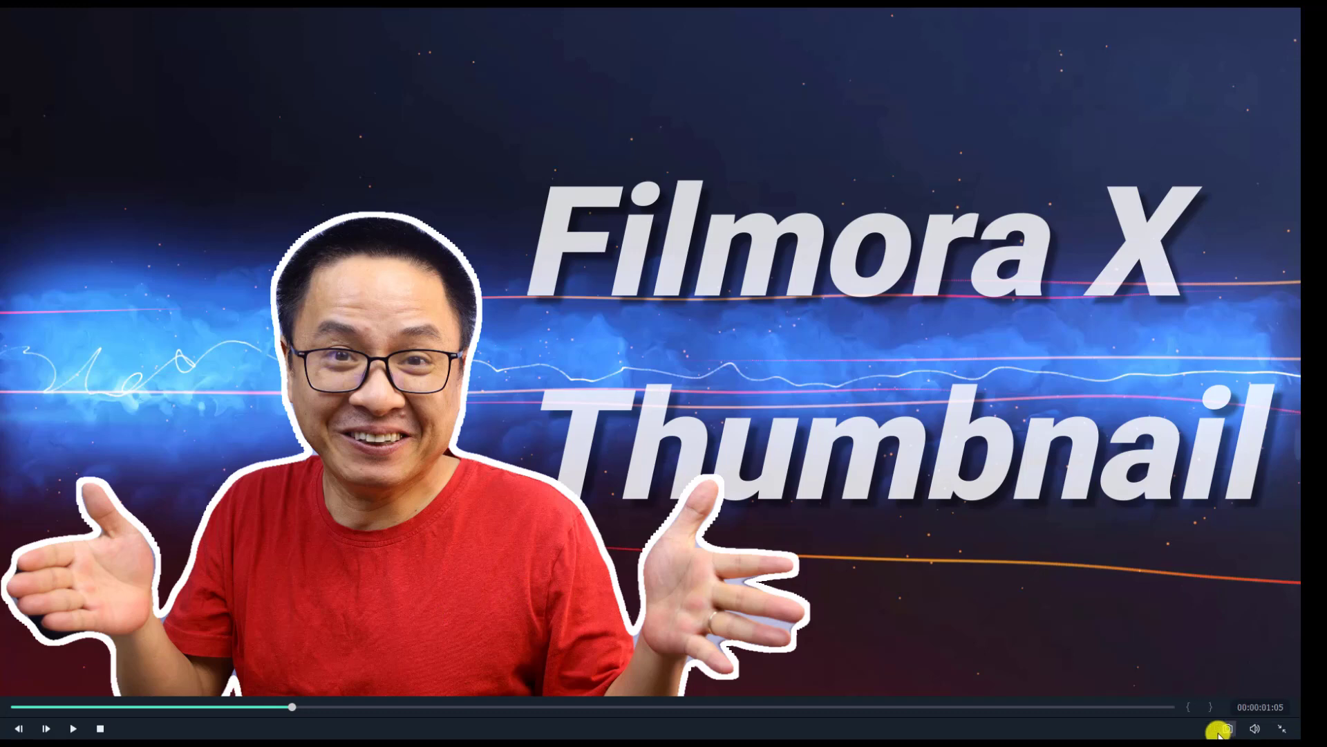
pyautogui.click(1281, 724)
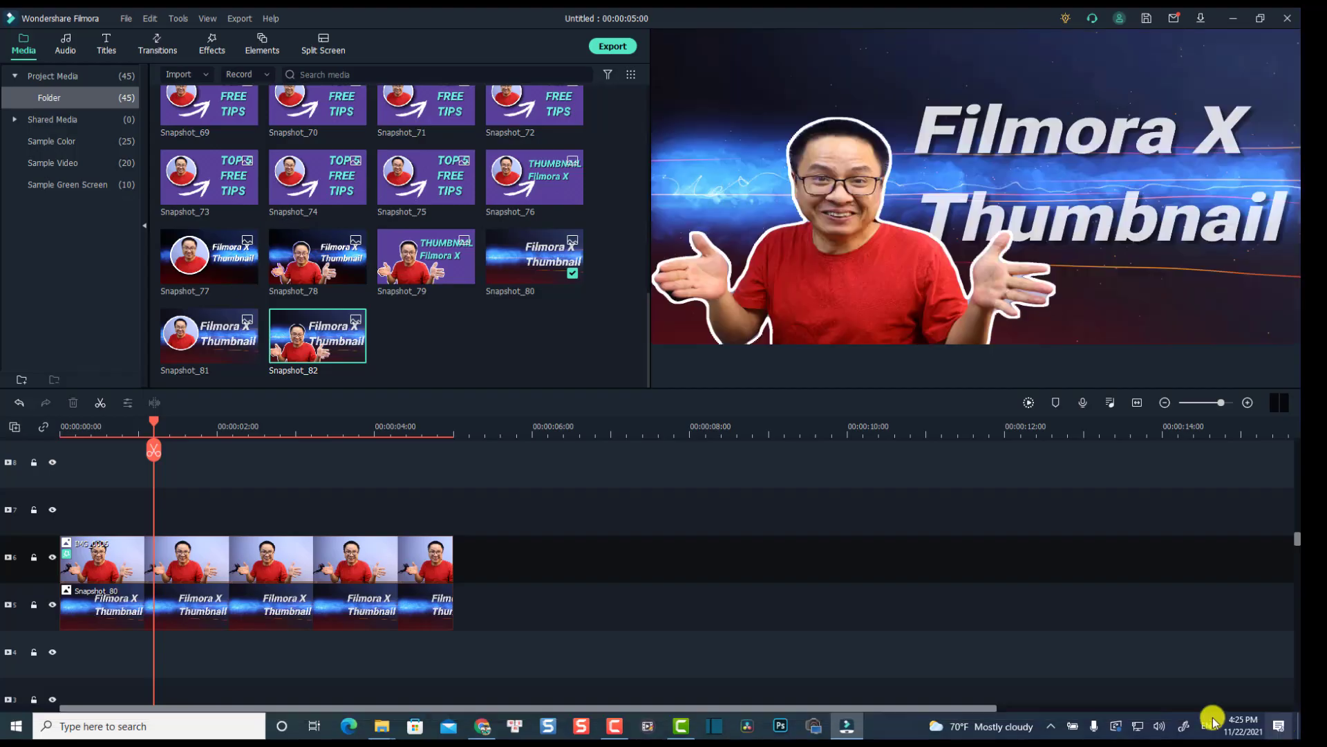
# - Reveal Snapshot_82 in Explorer and open the 1920 x 1080 PNG in Photos
pyautogui.rightClick(323, 352)
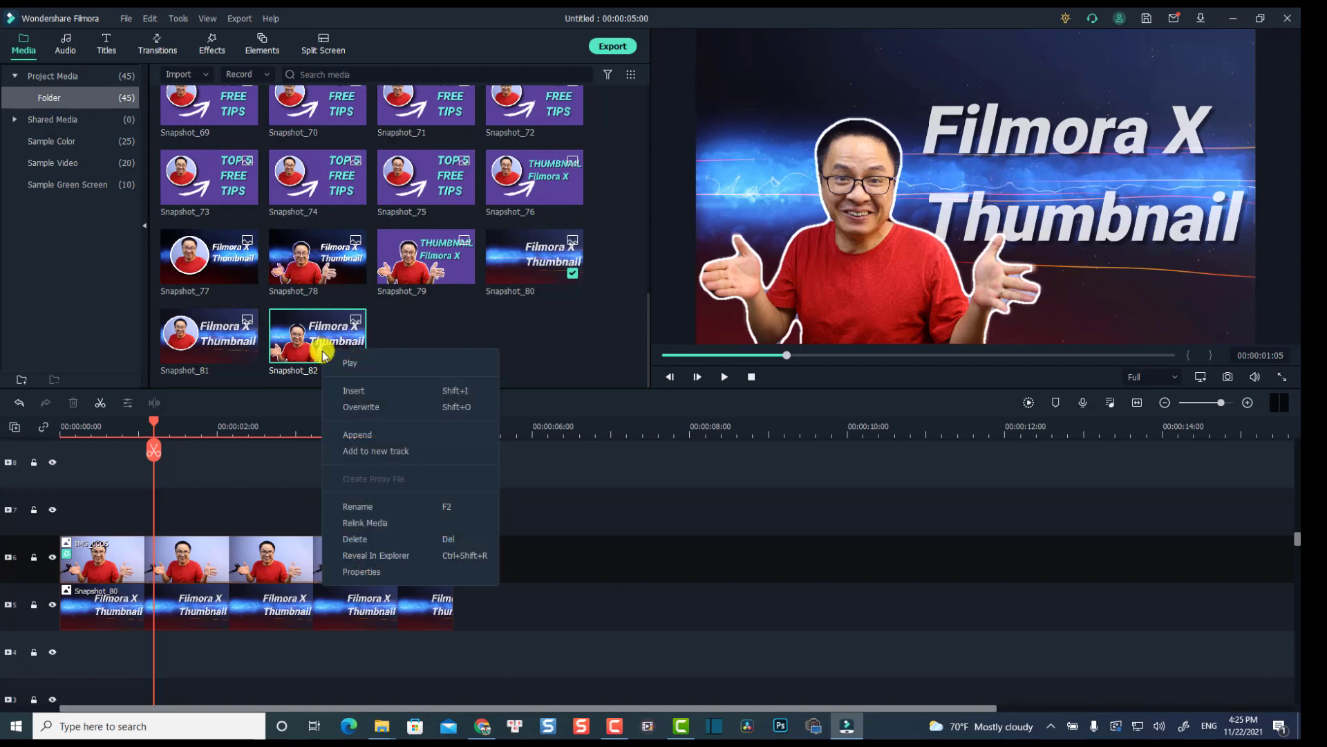
pyautogui.click(365, 558)
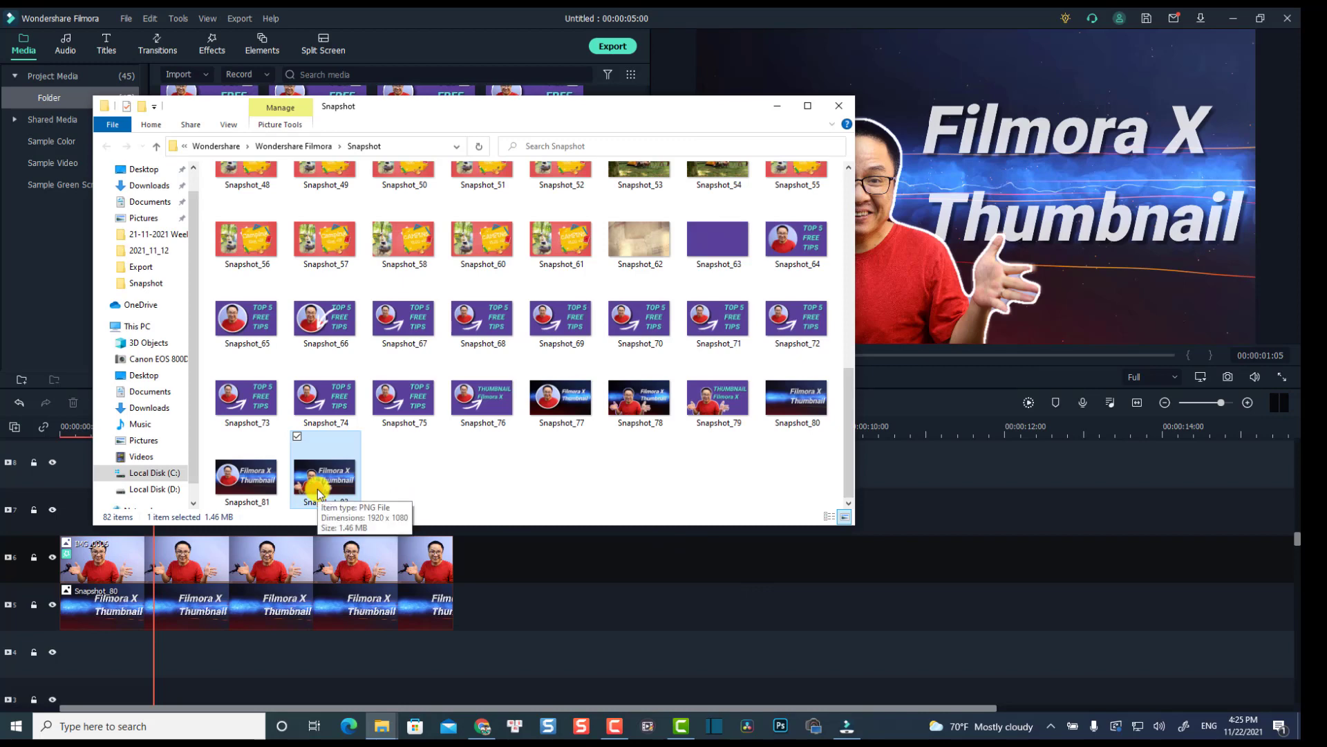
pyautogui.doubleClick(320, 492)
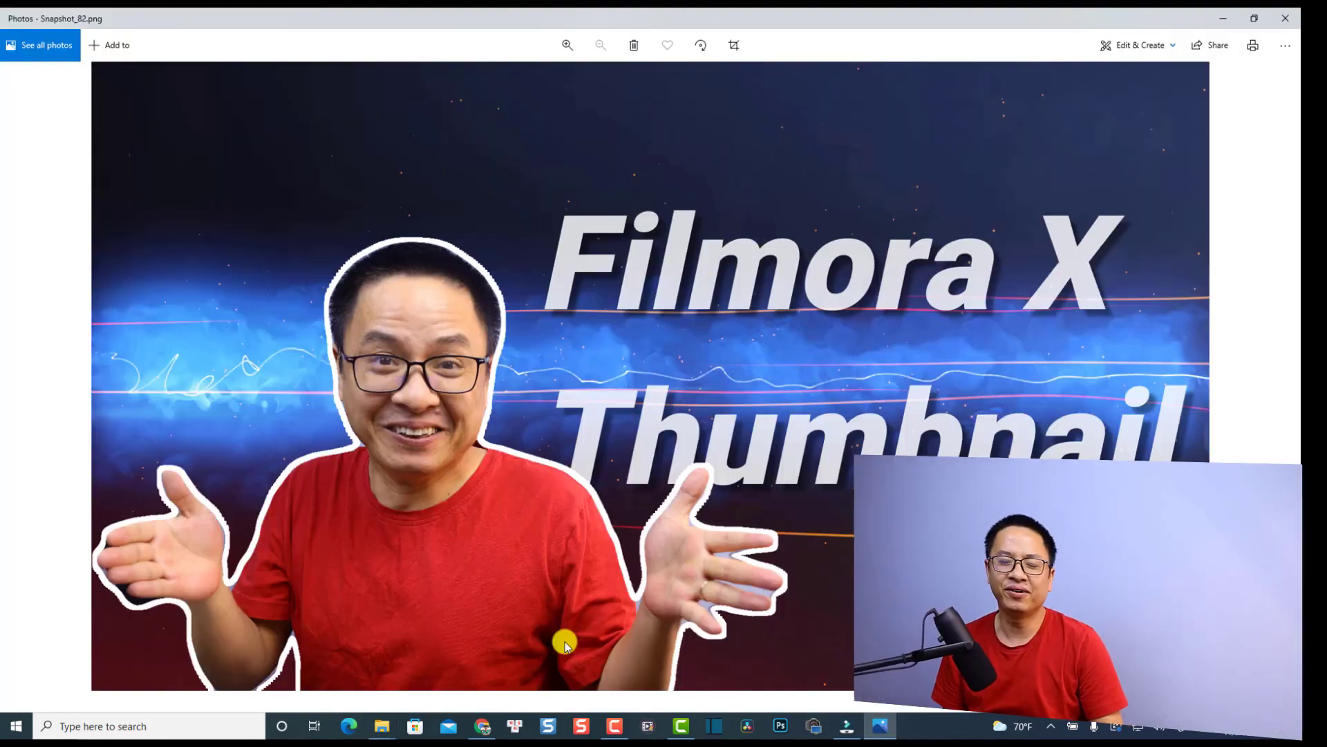